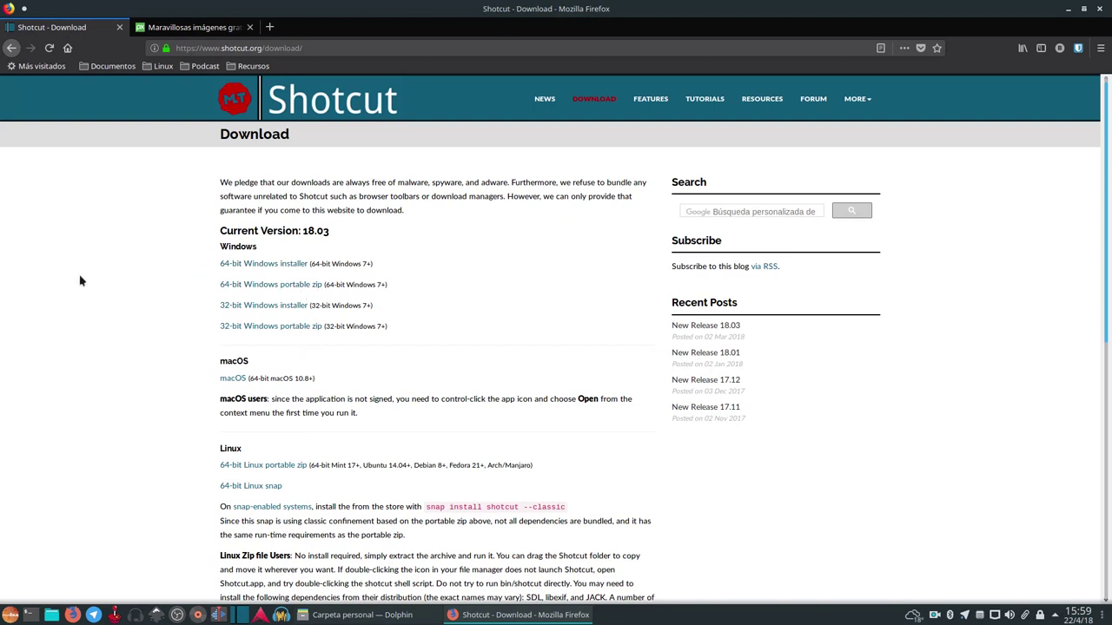
Look through the Windows, macOS and Linux download options on the Shotcut download page.
scroll(80, 281, down, 3)
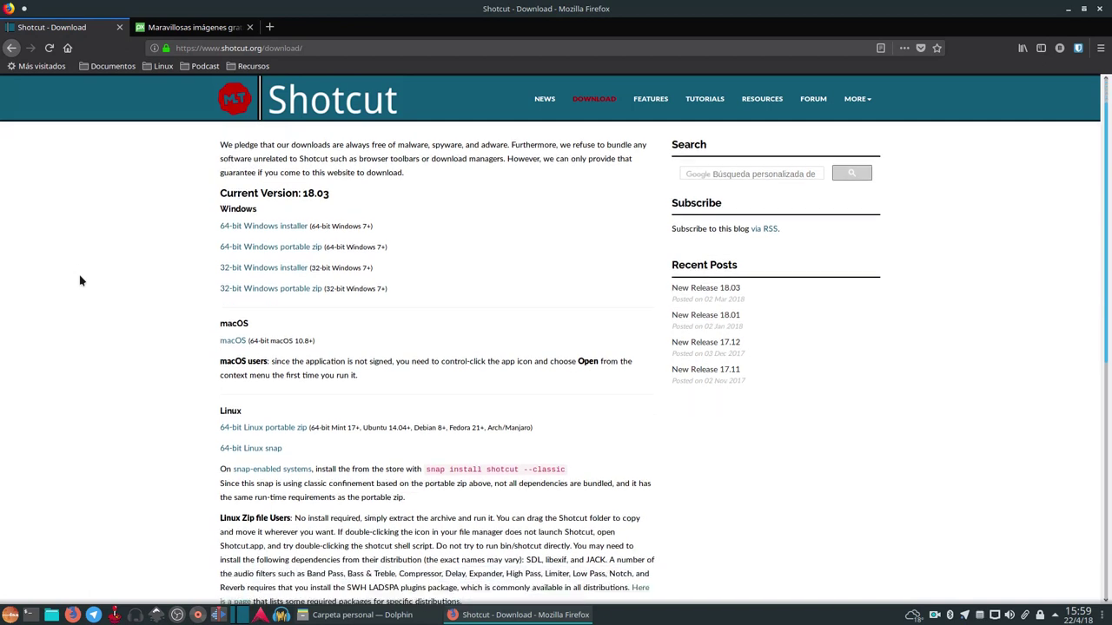
scroll(80, 280, down, 3)
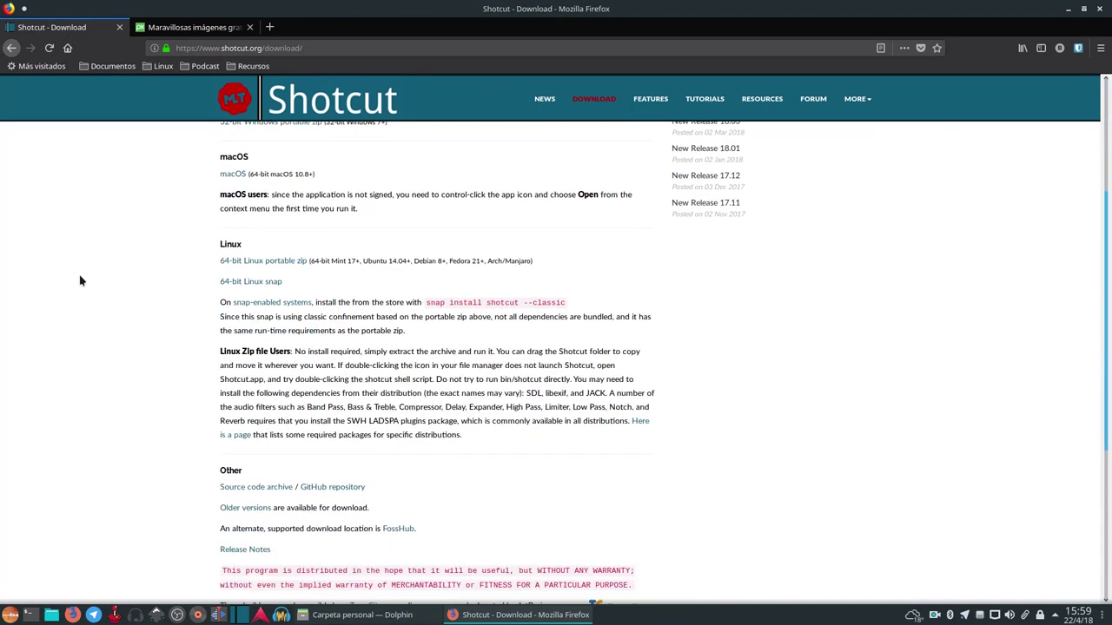
scroll(80, 280, up, 3)
scroll(80, 281, up, 3)
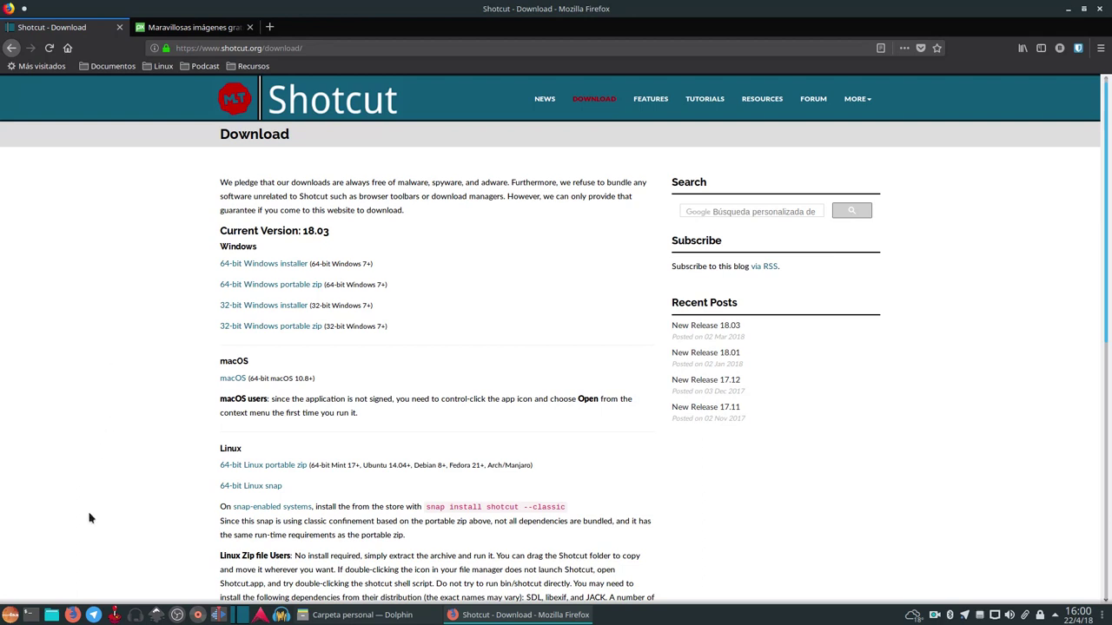
Launch Shotcut and check its installed version in the program's About information, closing it when done.
click(242, 616)
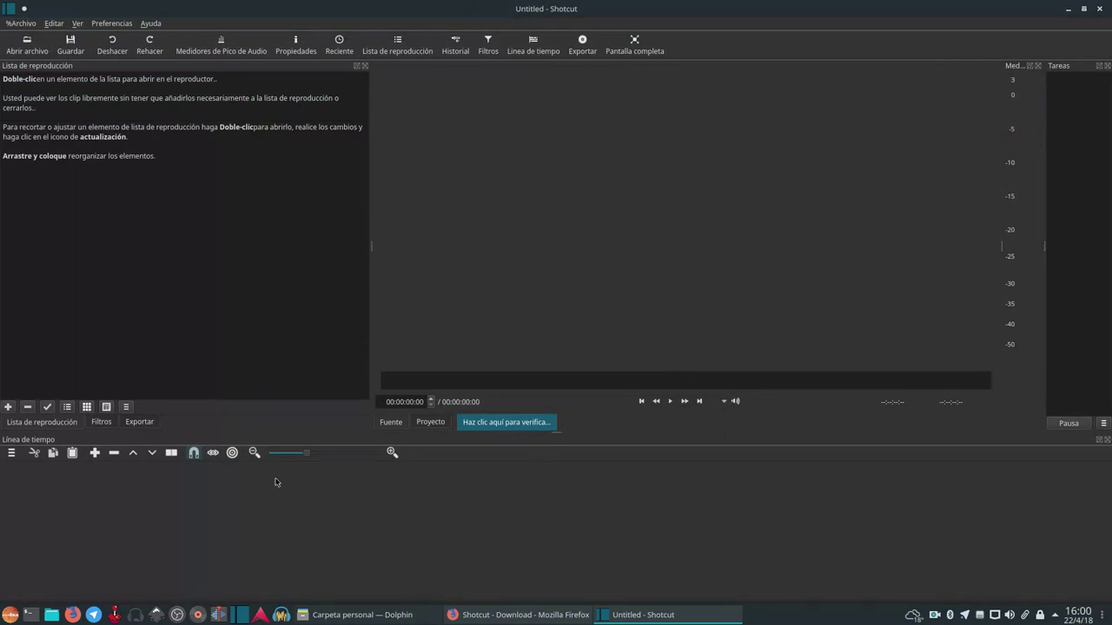
click(150, 23)
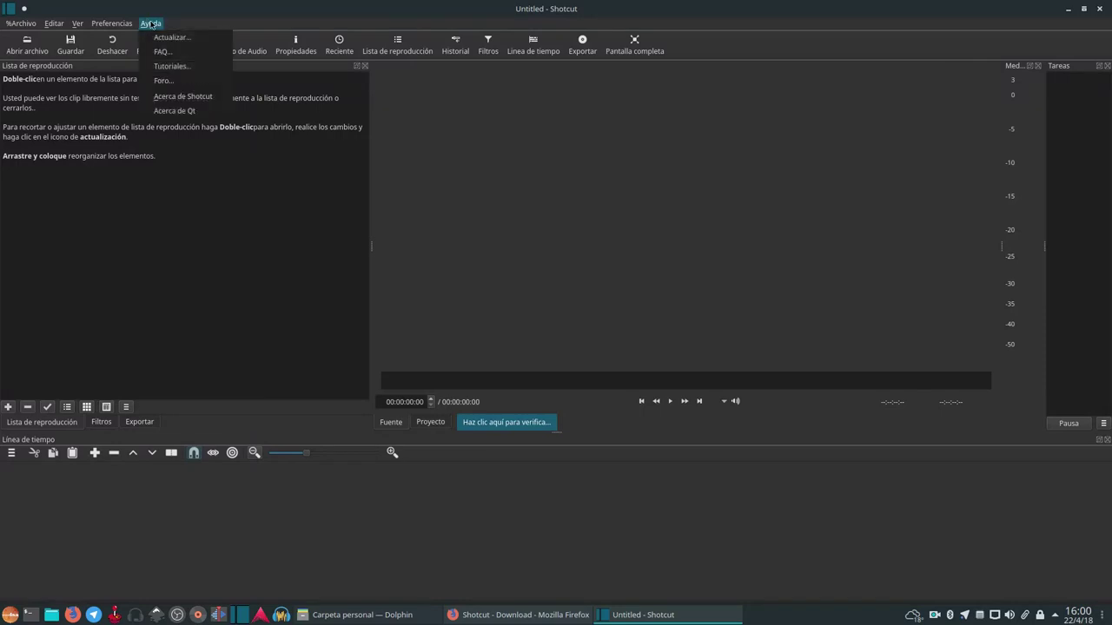
click(200, 97)
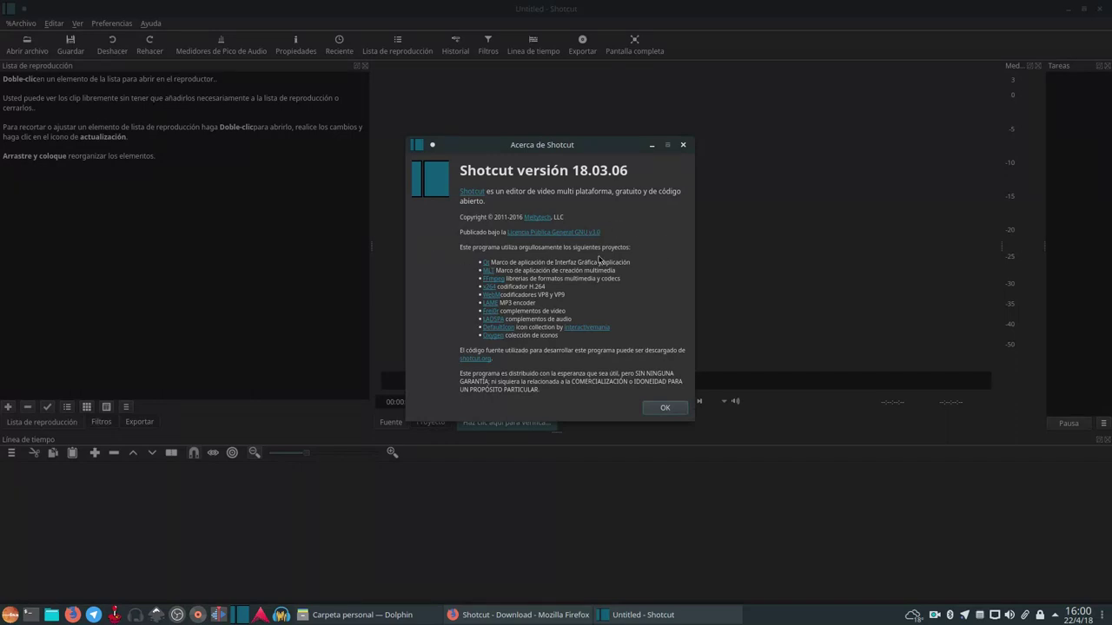
click(682, 144)
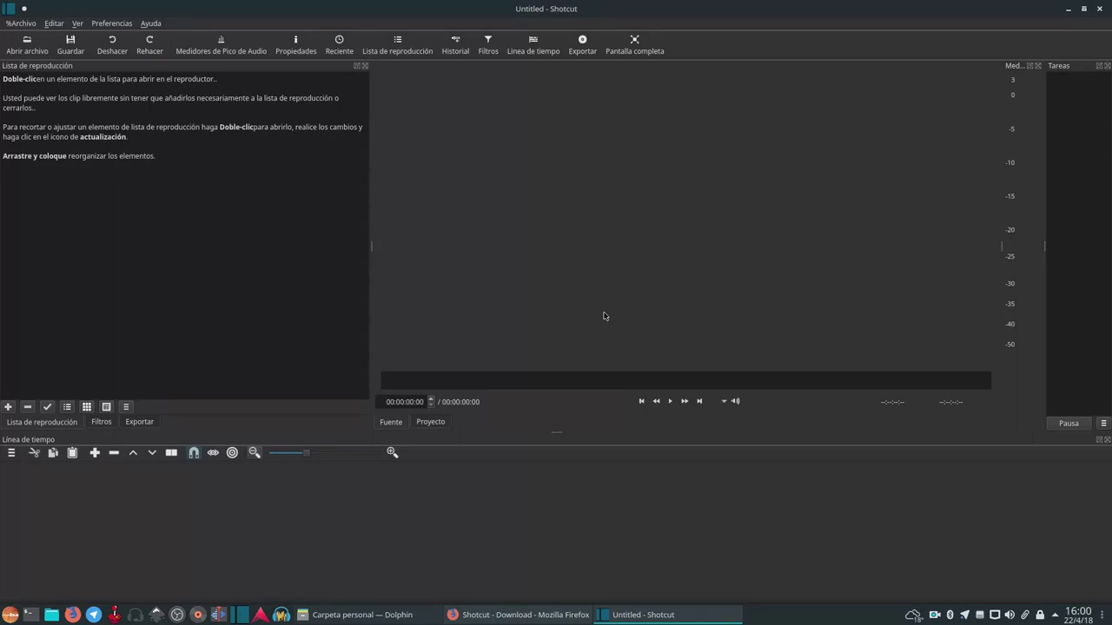
Switch to Dolphin and review the source files logo.svg, introXS.flac and Video Game - 7249.mp4 in the home folder.
click(525, 616)
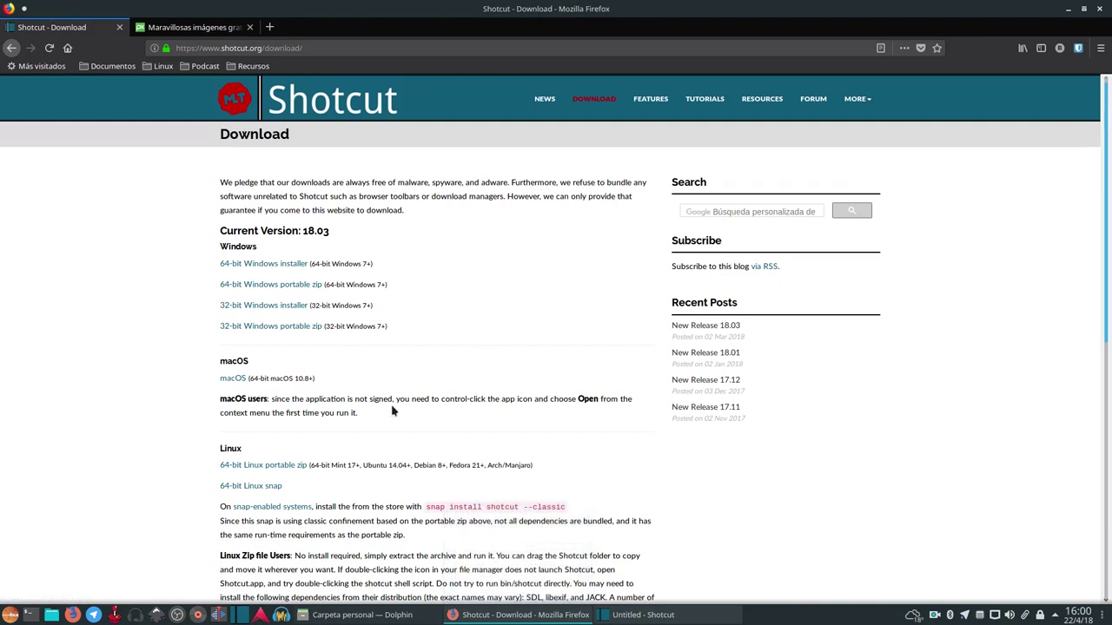
click(362, 615)
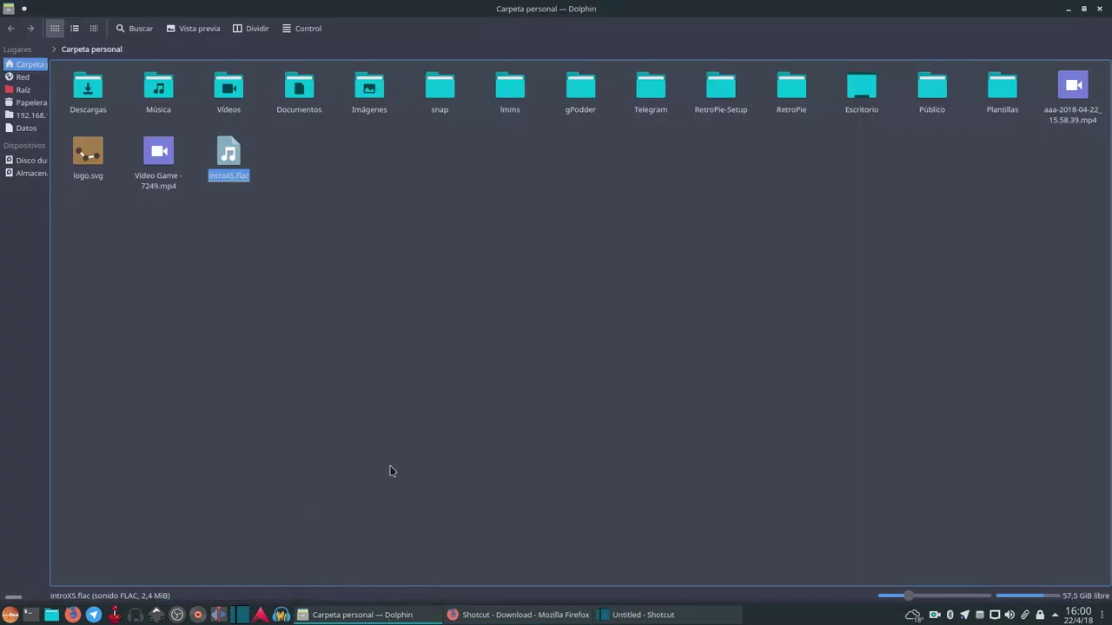
click(136, 274)
click(82, 152)
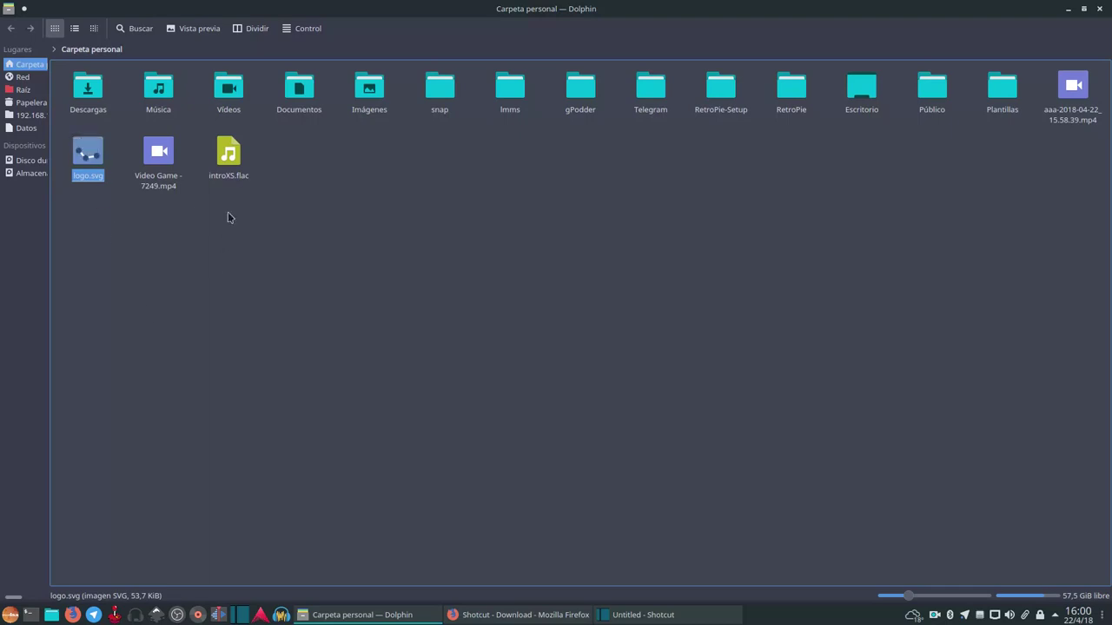
click(227, 155)
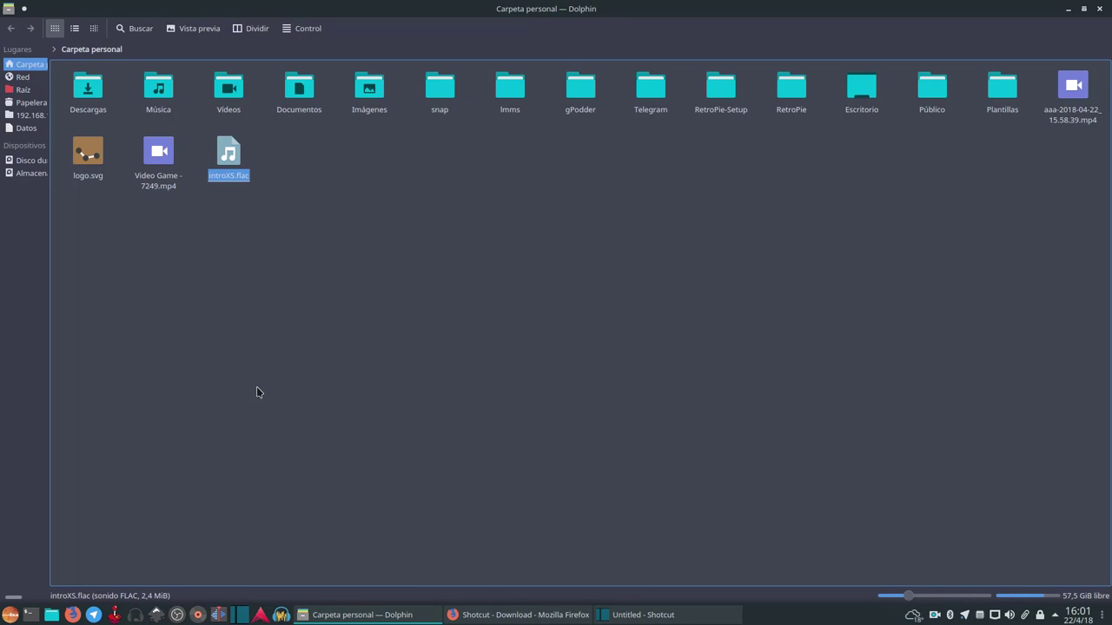
click(168, 180)
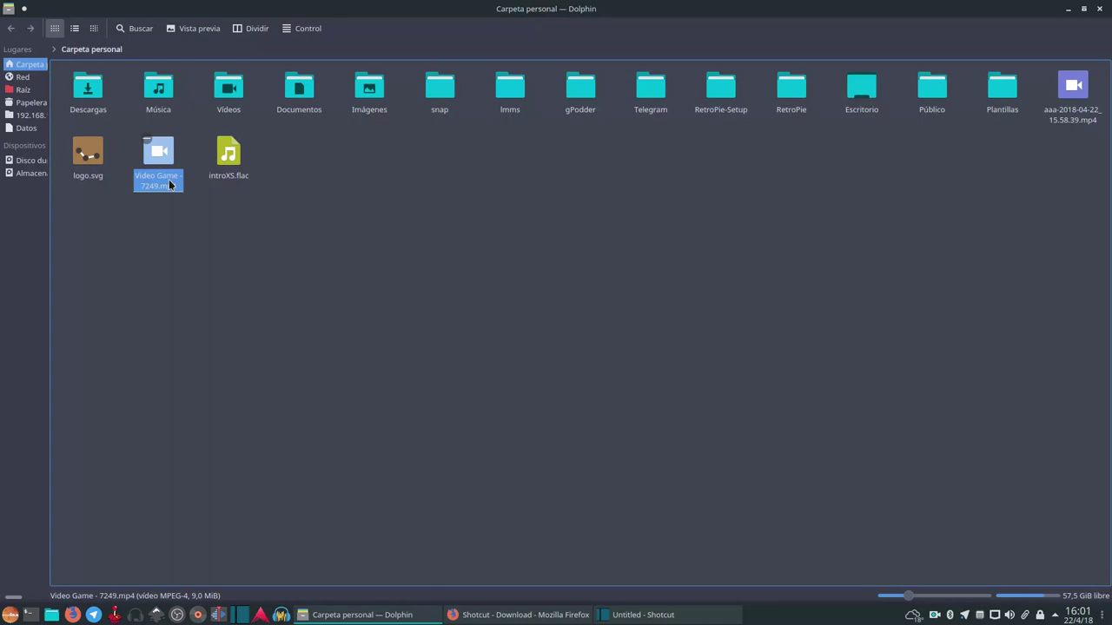
Switch to Firefox and browse the popular photos on the Pixabay home page.
click(492, 617)
click(213, 27)
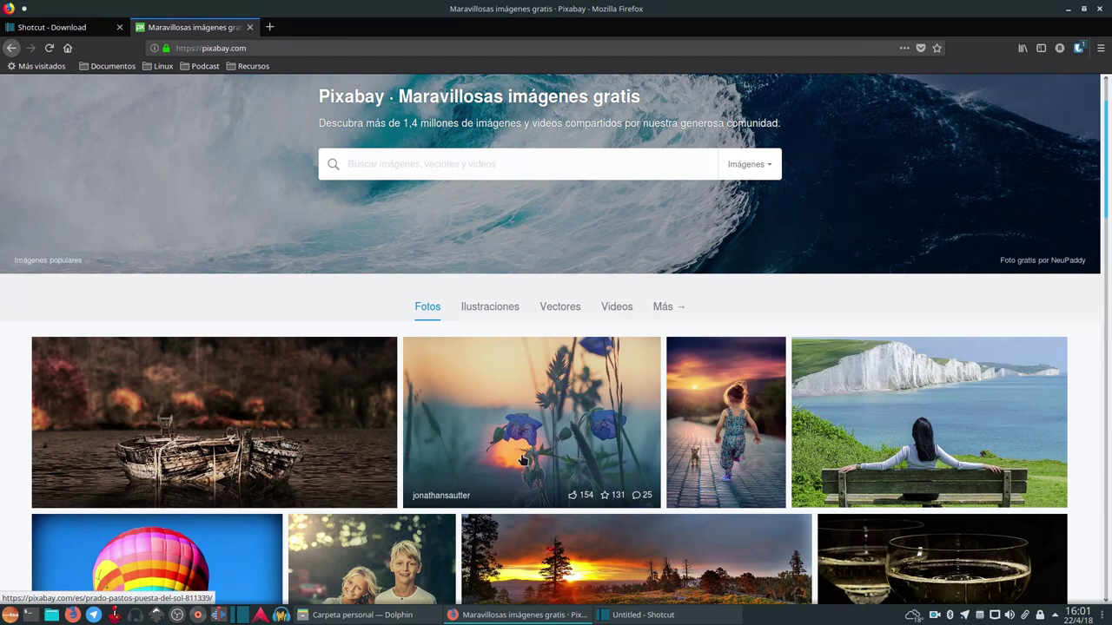
scroll(524, 458, down, 3)
scroll(524, 457, down, 3)
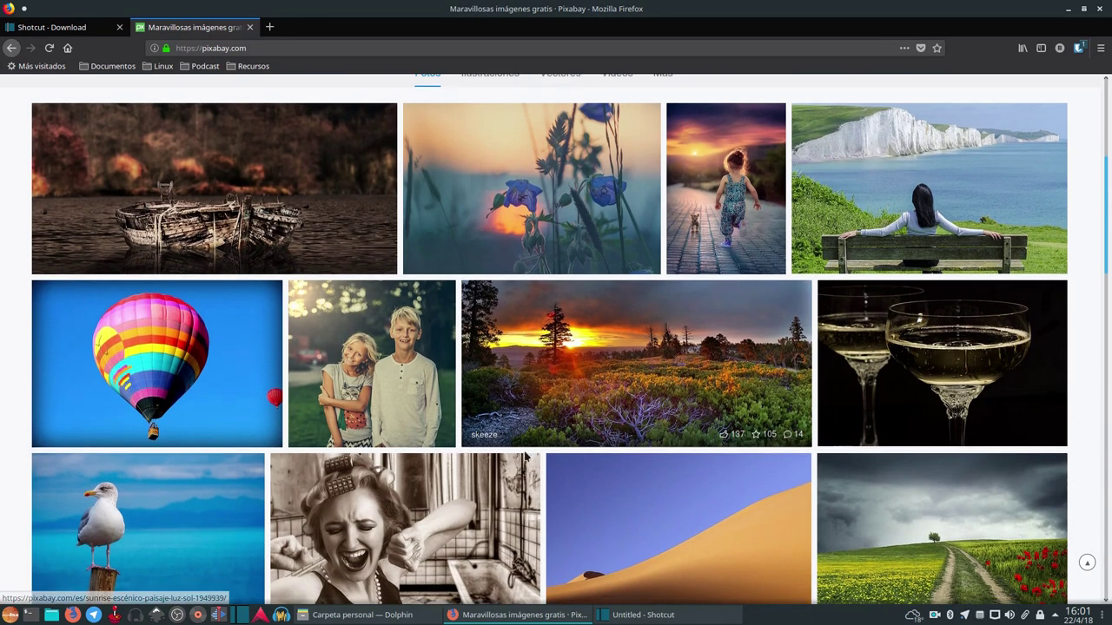
scroll(524, 457, down, 6)
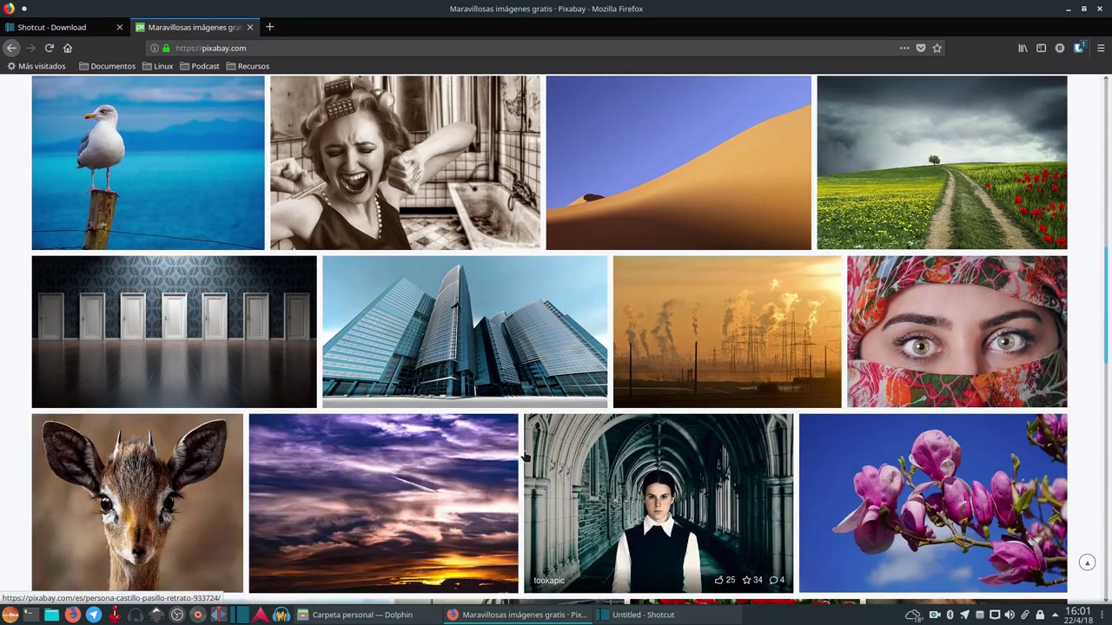
scroll(524, 457, up, 4)
scroll(524, 457, up, 6)
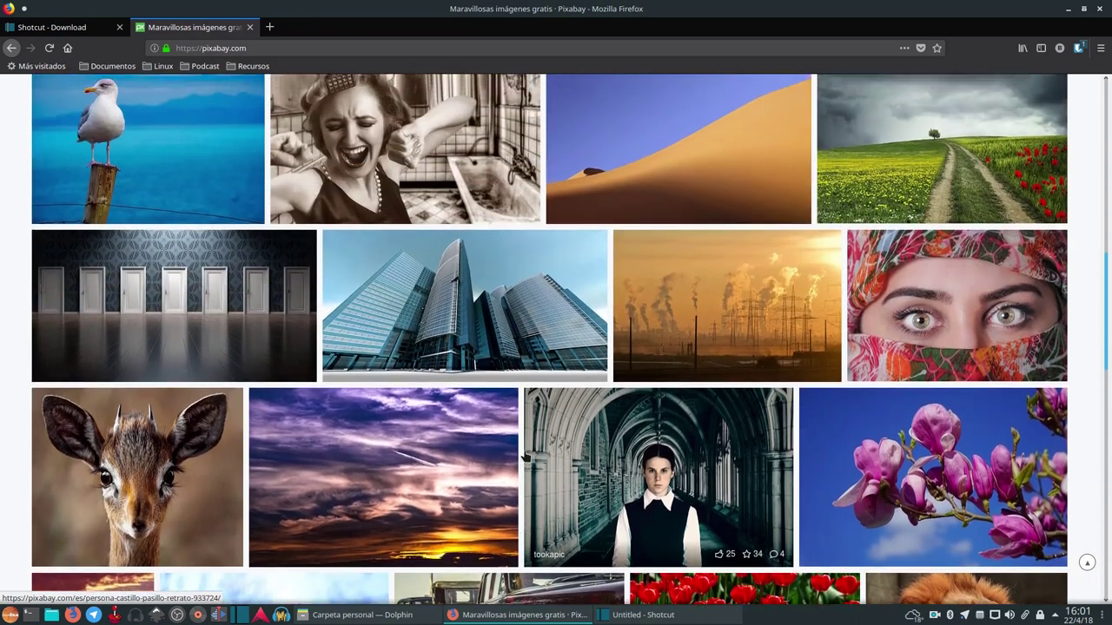
scroll(524, 457, up, 4)
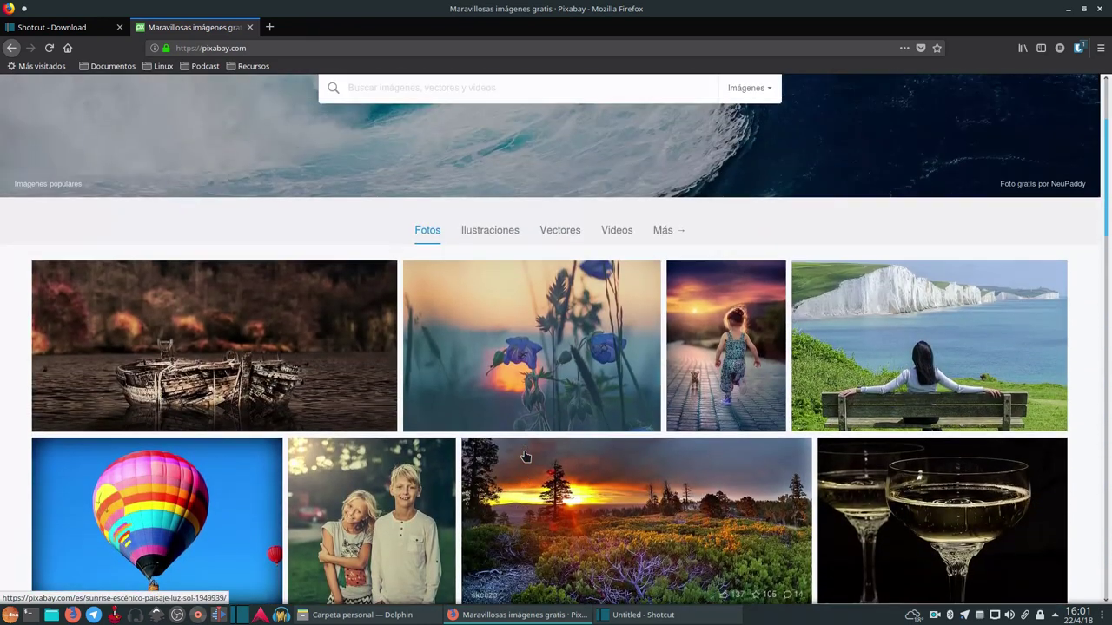
scroll(524, 457, down, 3)
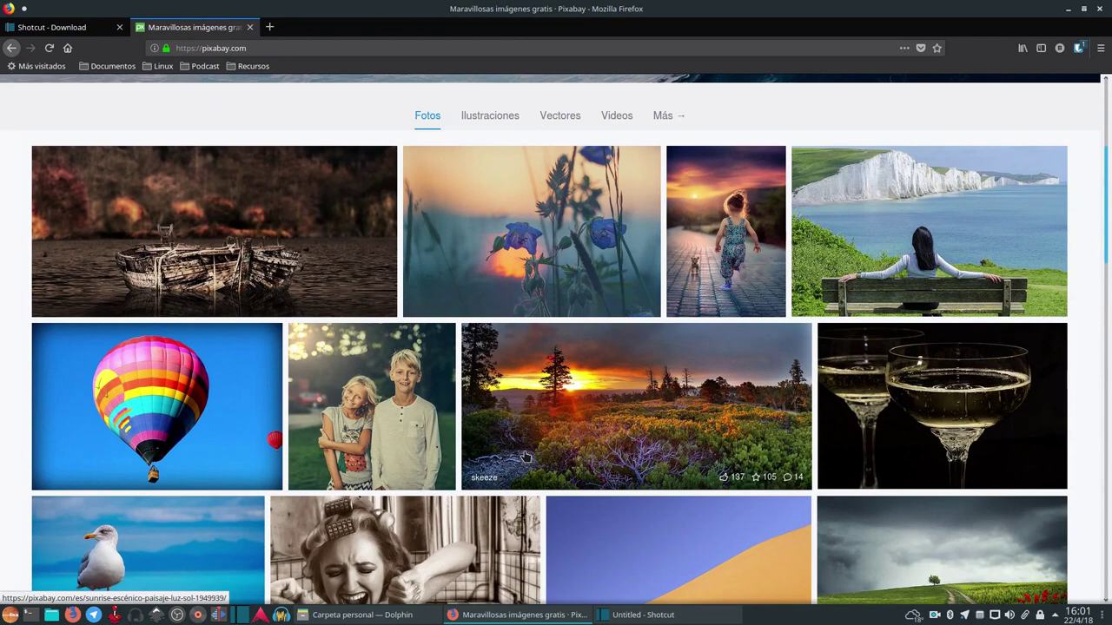
scroll(524, 457, down, 6)
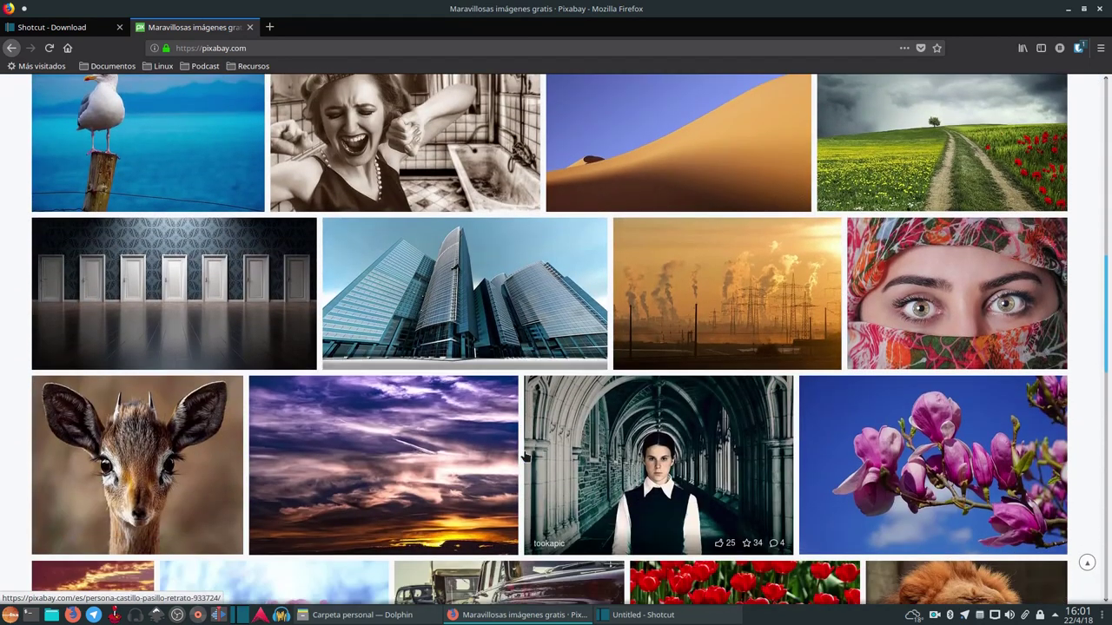
scroll(524, 457, down, 3)
scroll(523, 457, down, 3)
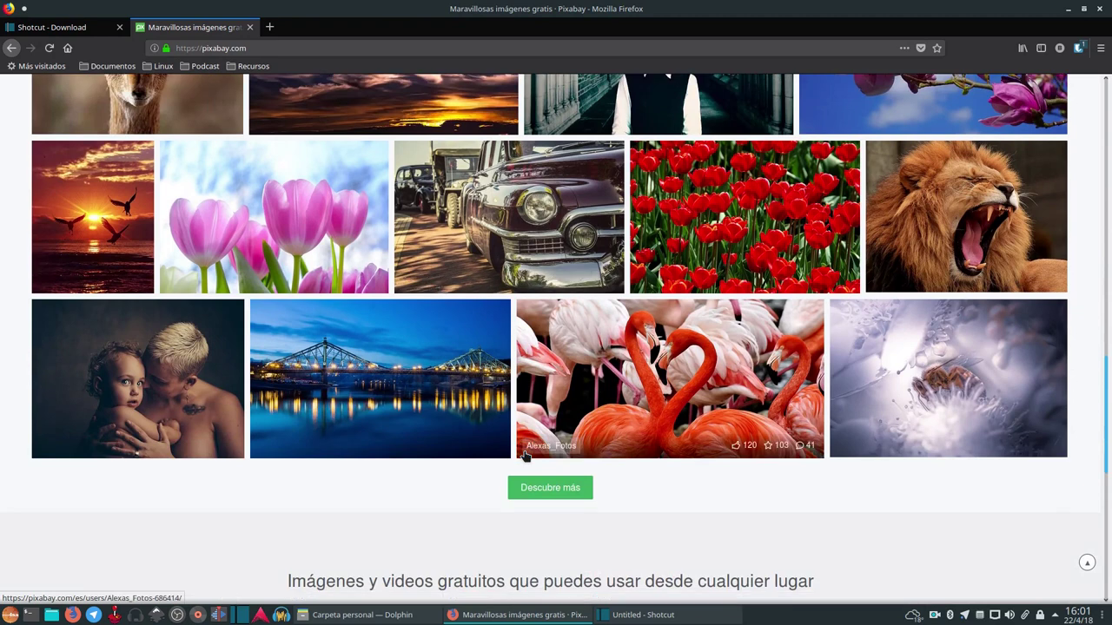
scroll(523, 457, up, 6)
scroll(524, 456, up, 10)
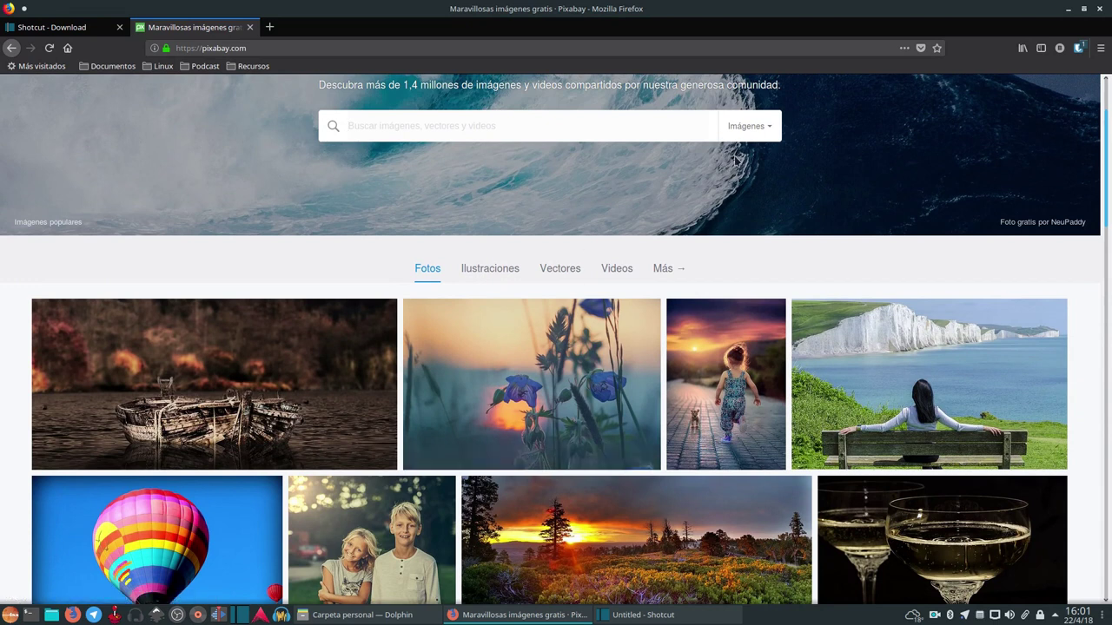
Set the Pixabay search type to Videos and show the popular videos on the home page.
click(762, 135)
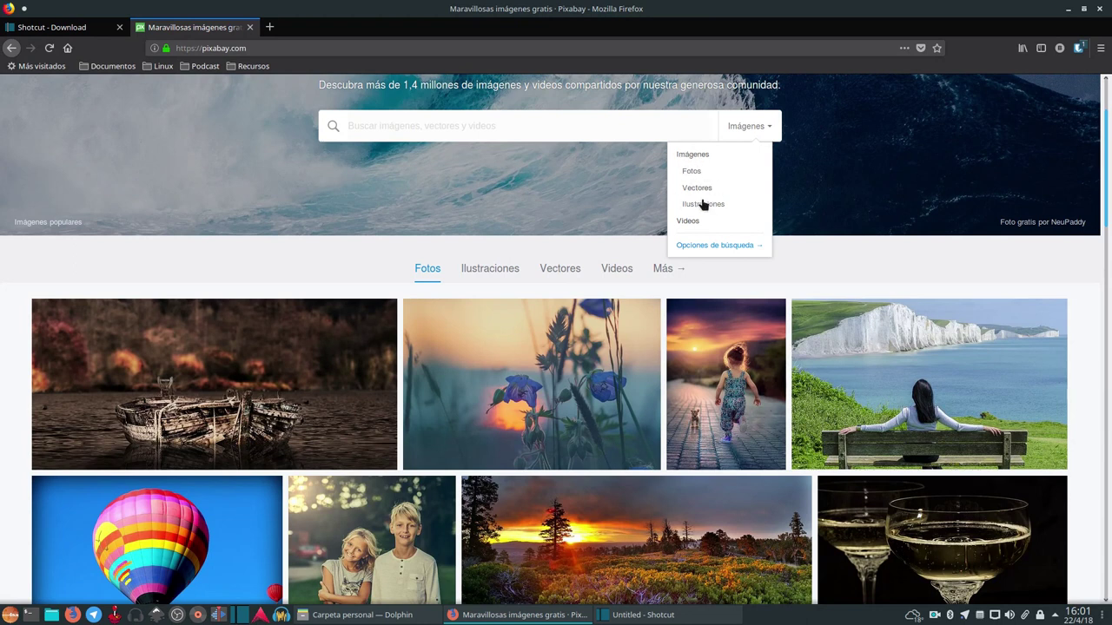
click(683, 221)
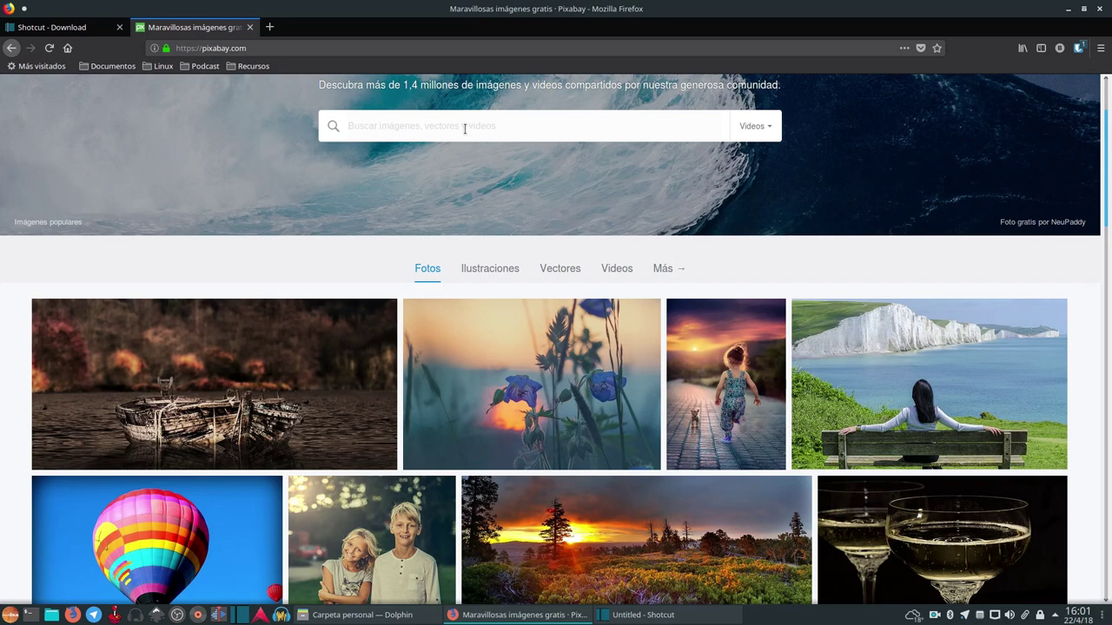
click(618, 271)
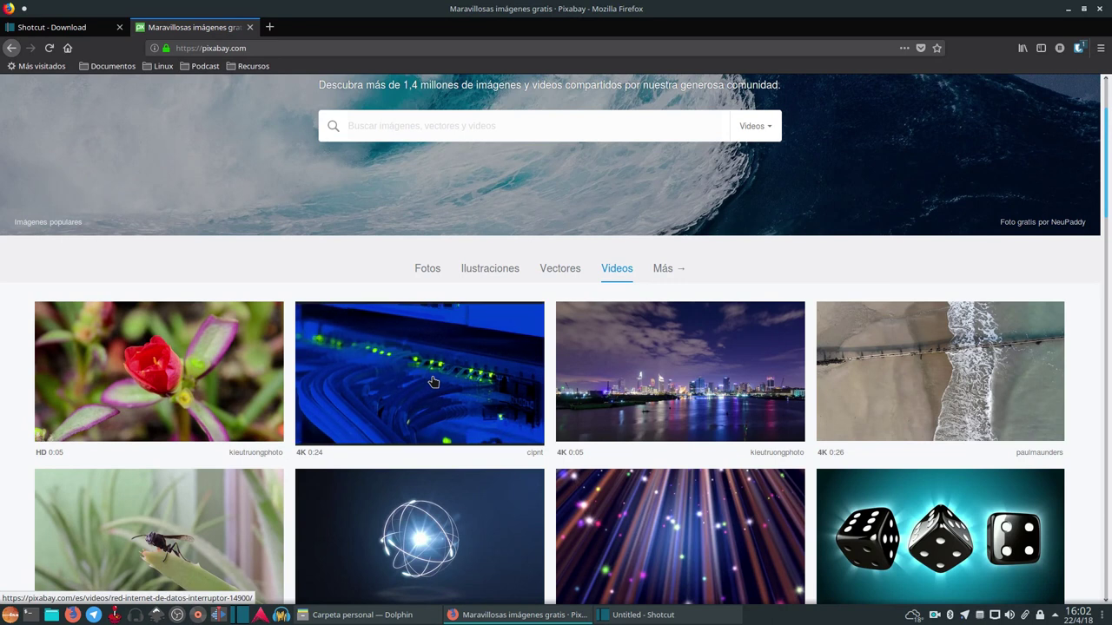
scroll(433, 383, down, 3)
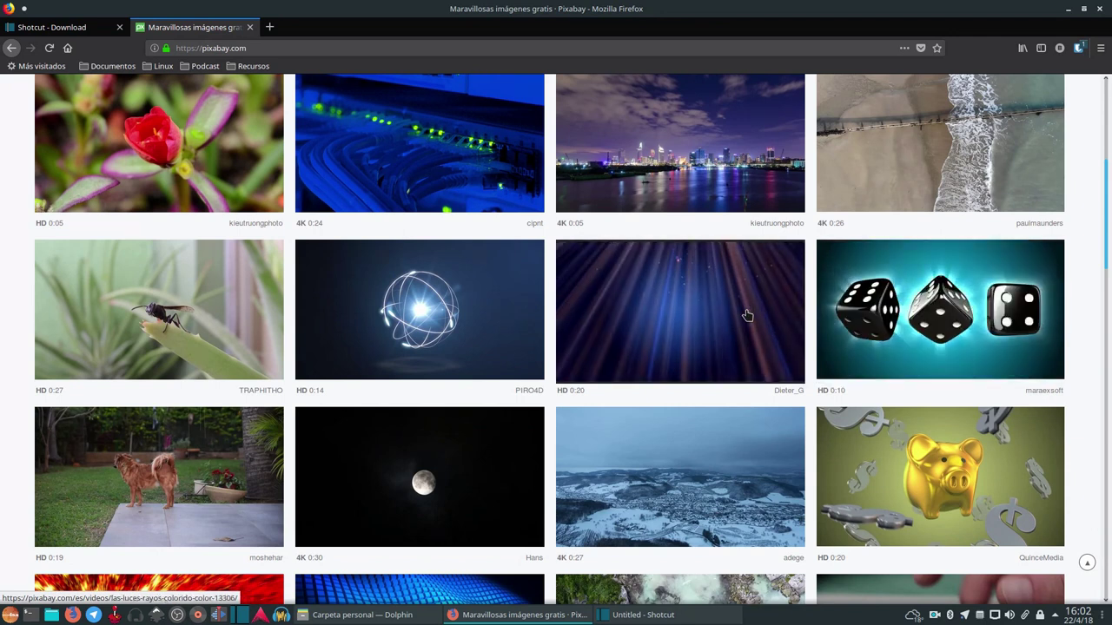
scroll(747, 316, up, 3)
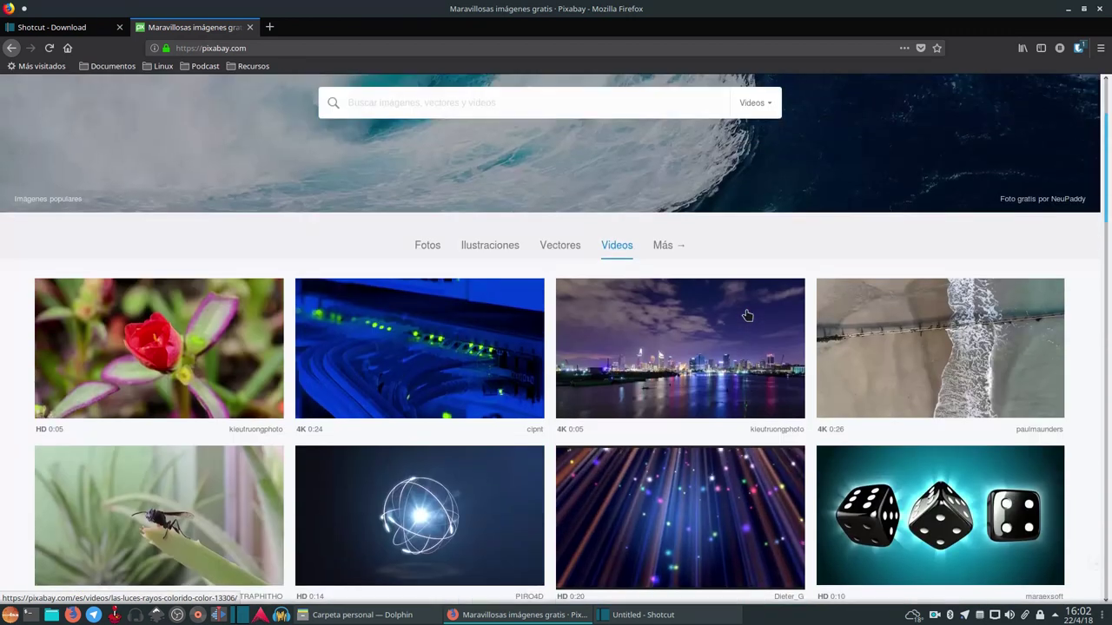
scroll(747, 315, up, 1)
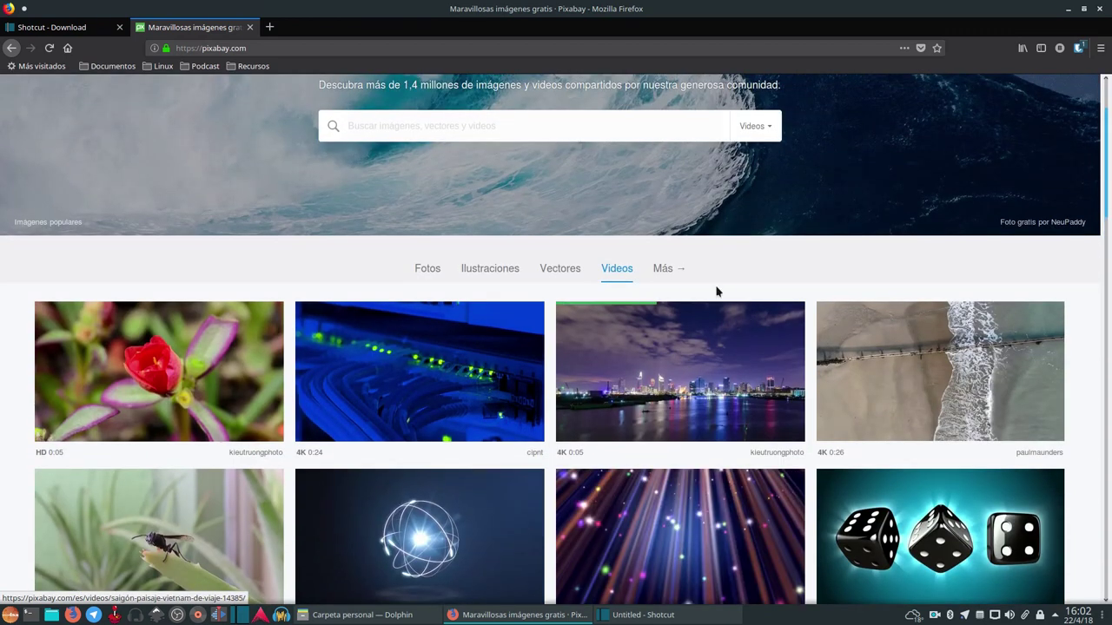
Open Pixabay's search options article, skim the advanced search operators and return to the Pixabay home page.
click(769, 132)
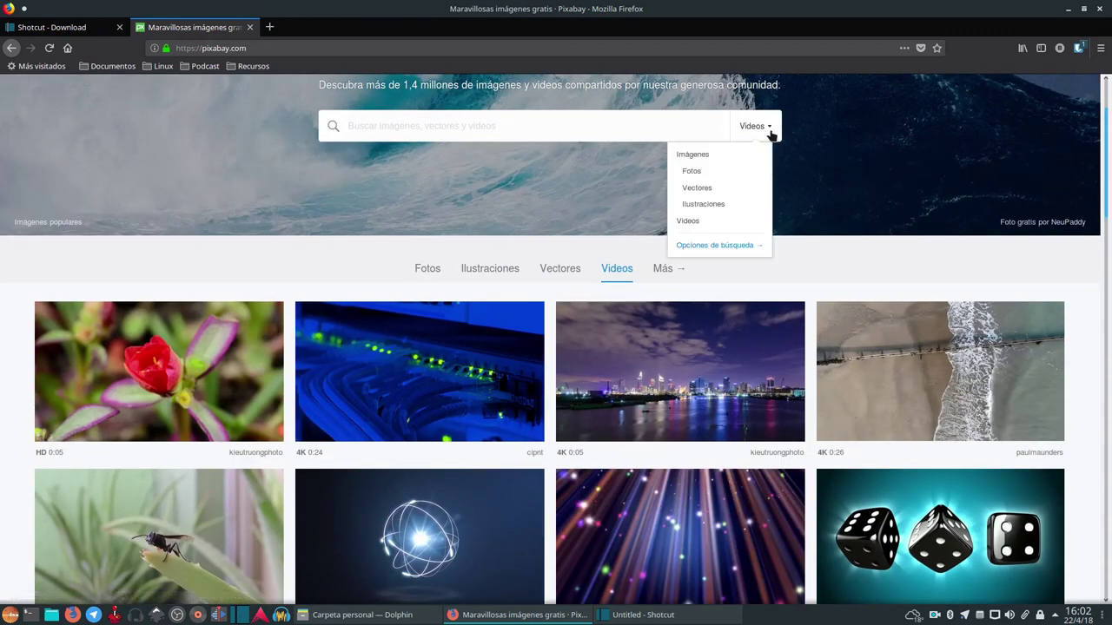
click(693, 244)
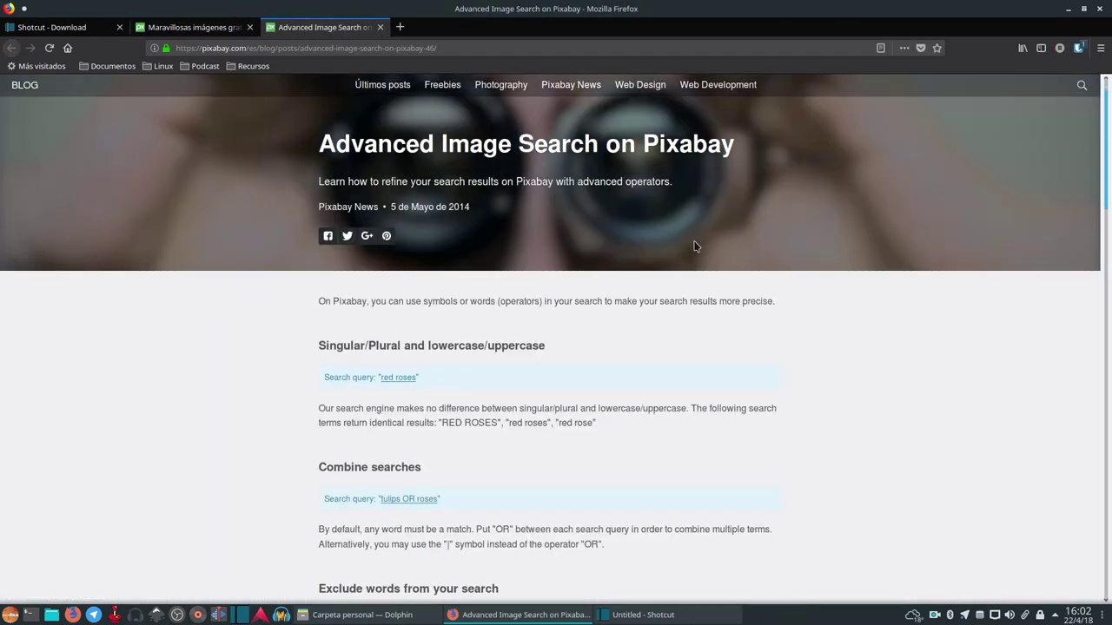
scroll(663, 323, down, 4)
scroll(664, 322, up, 5)
click(197, 27)
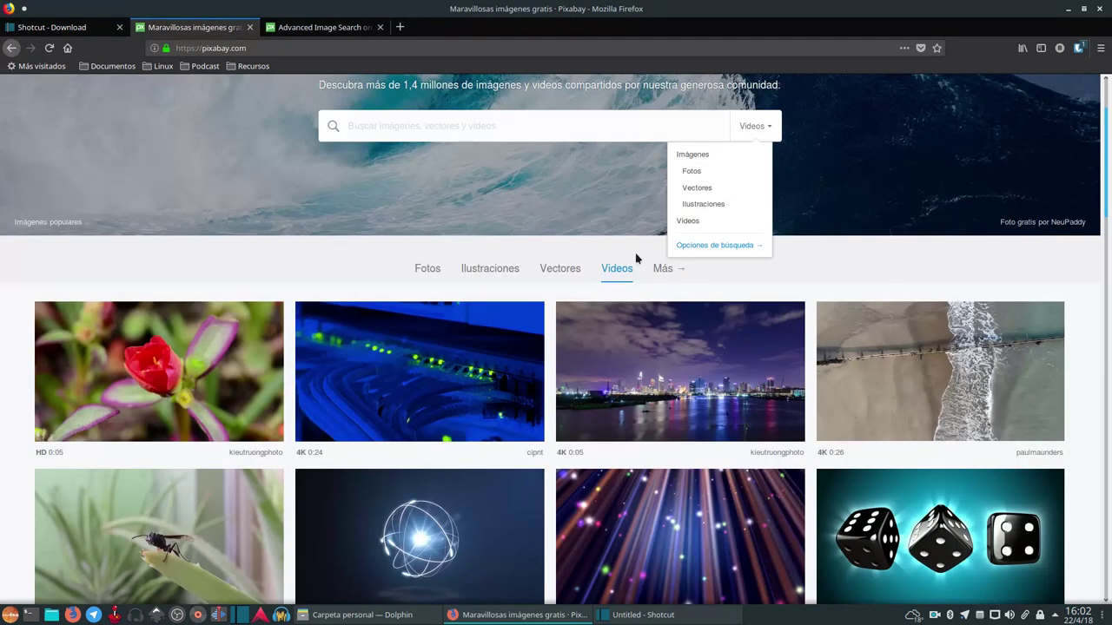
Search the Pixabay videos for "tecnologia digital" using the suggested term and look through the resulting clips.
click(477, 132)
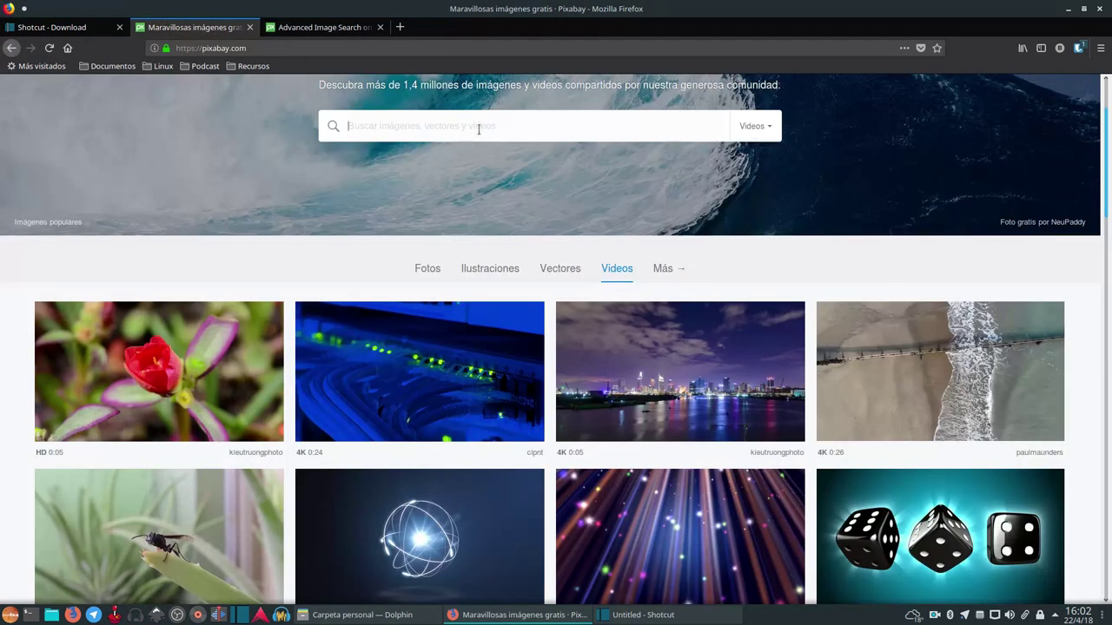
text(tecn)
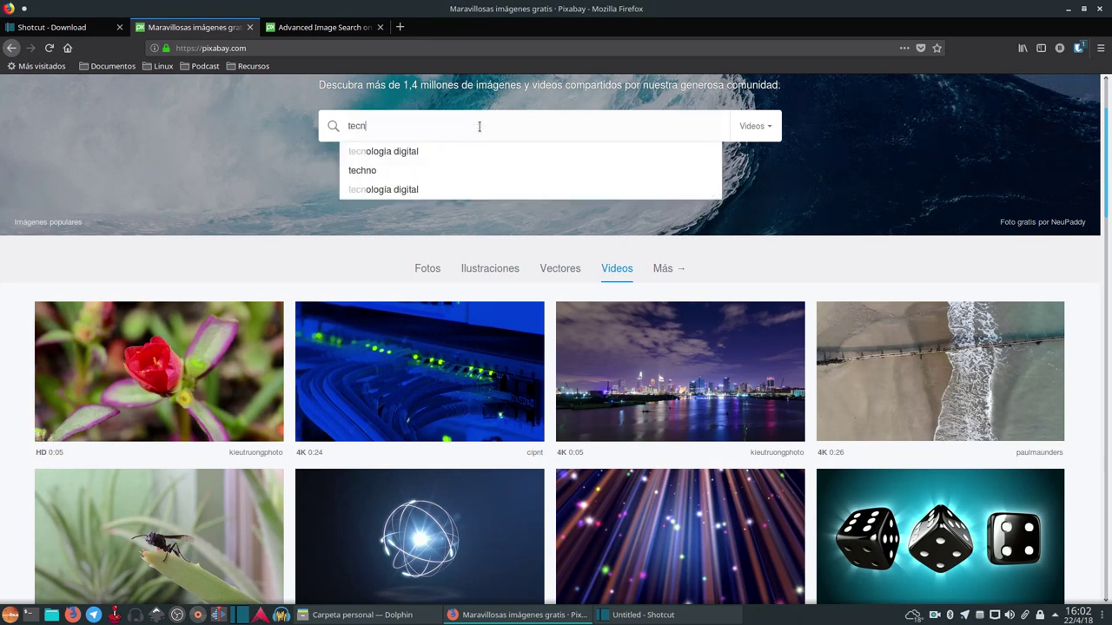
key(Down)
key(Return)
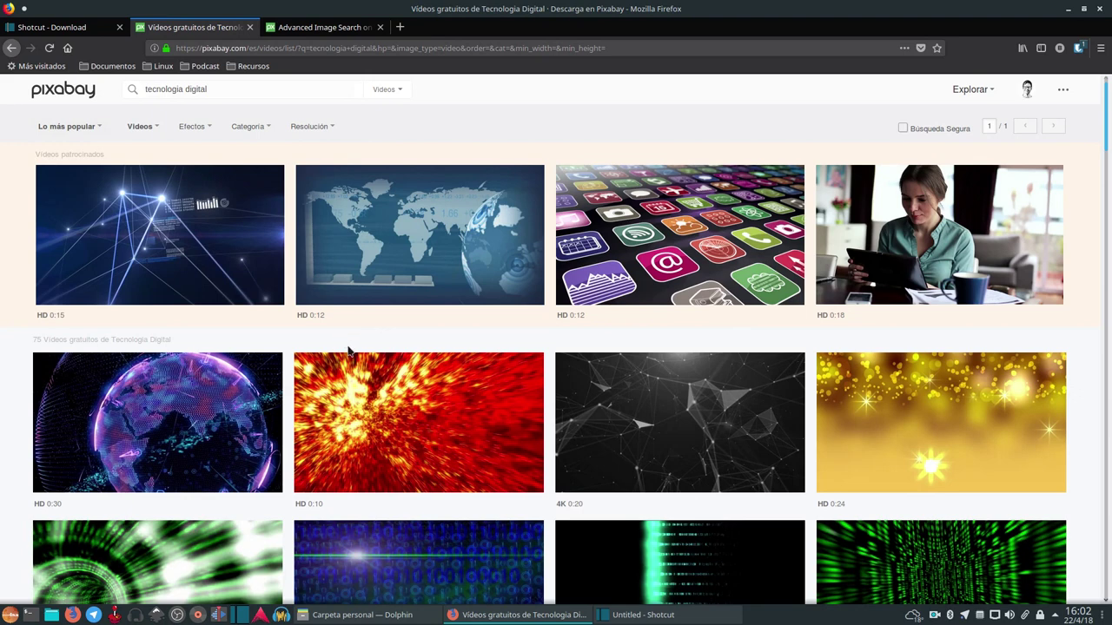
scroll(469, 403, down, 2)
scroll(469, 403, down, 4)
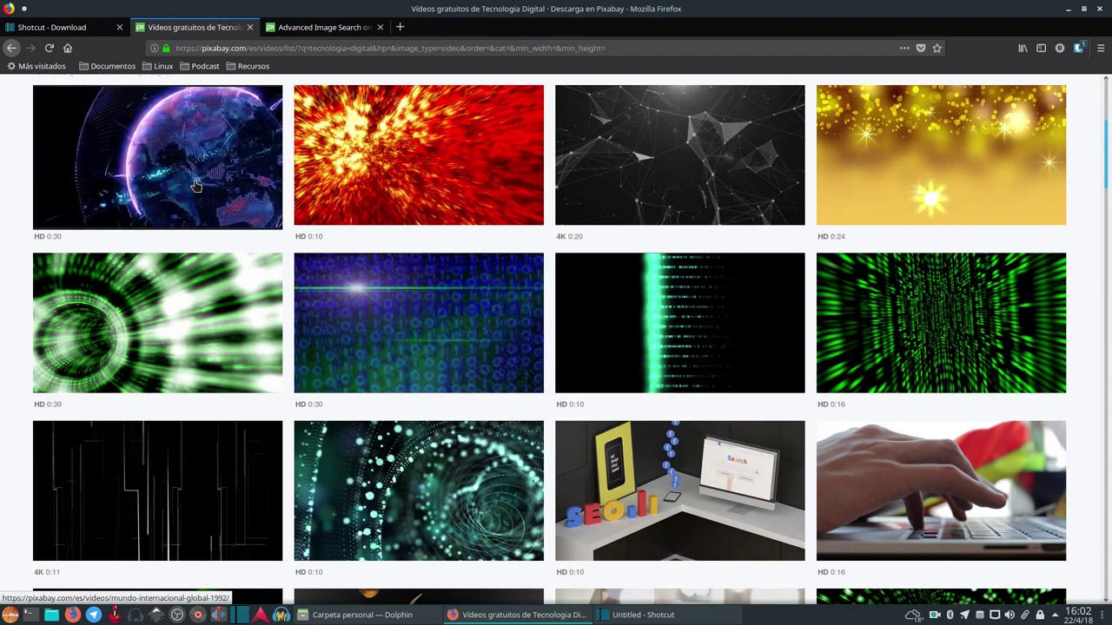
mouse_move(732, 160)
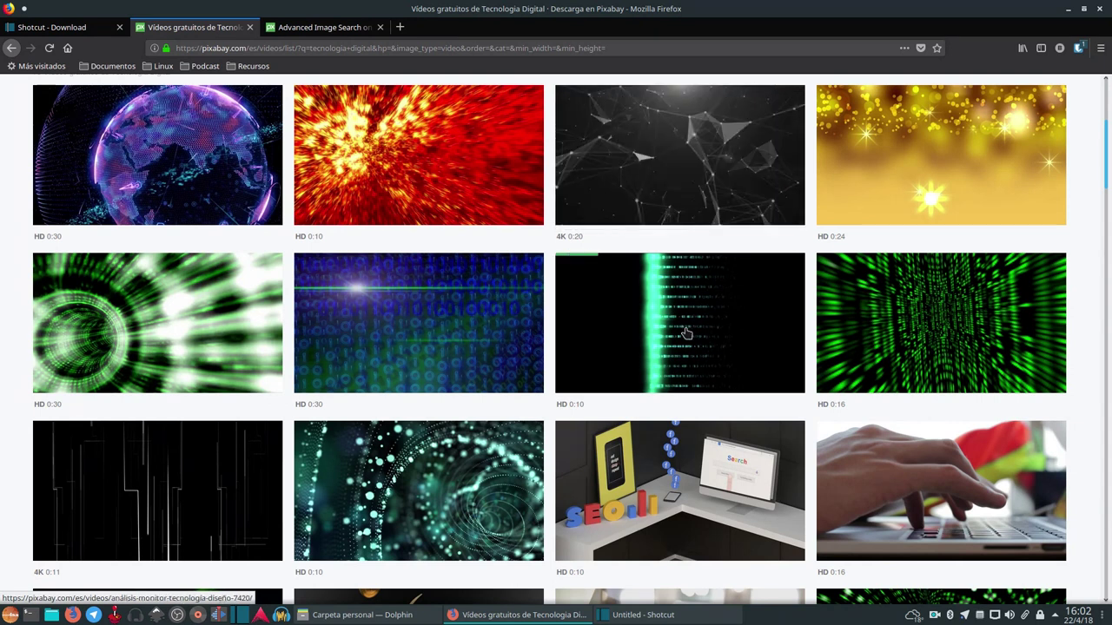
Preview the scanning line, binary code and green data matrix clips among the Pixabay digital technology results.
mouse_move(686, 335)
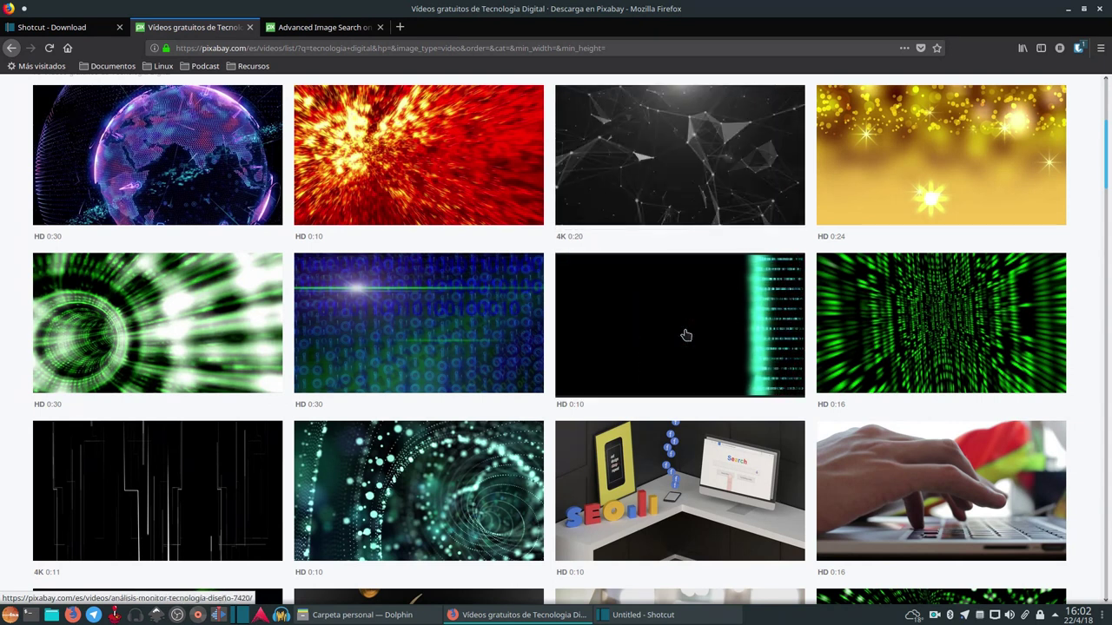
mouse_move(489, 315)
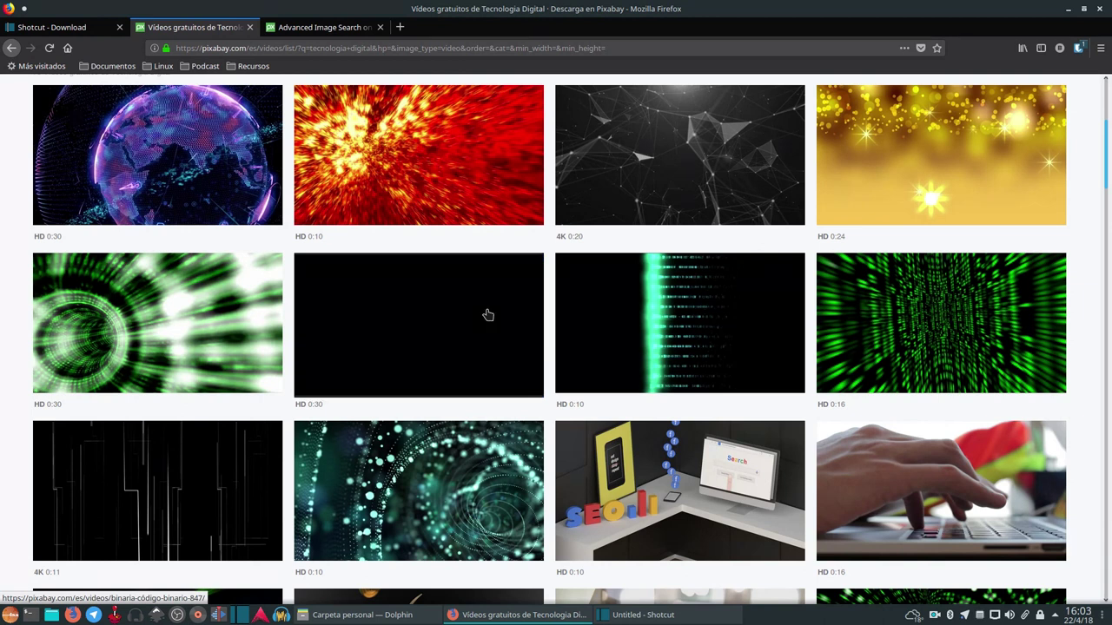
mouse_move(899, 331)
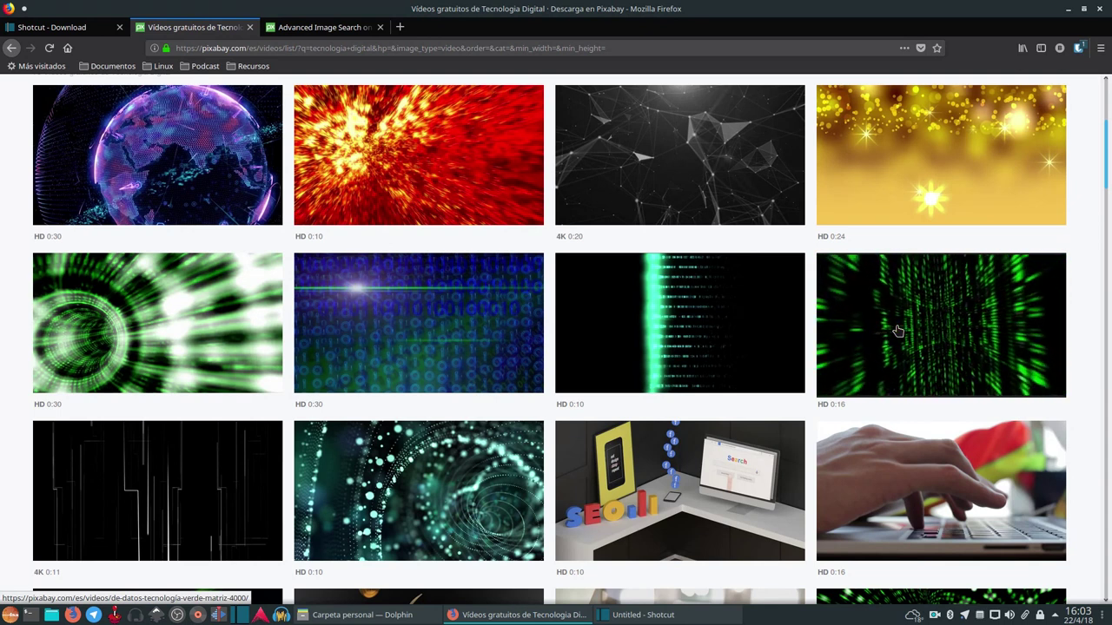
scroll(877, 328, down, 3)
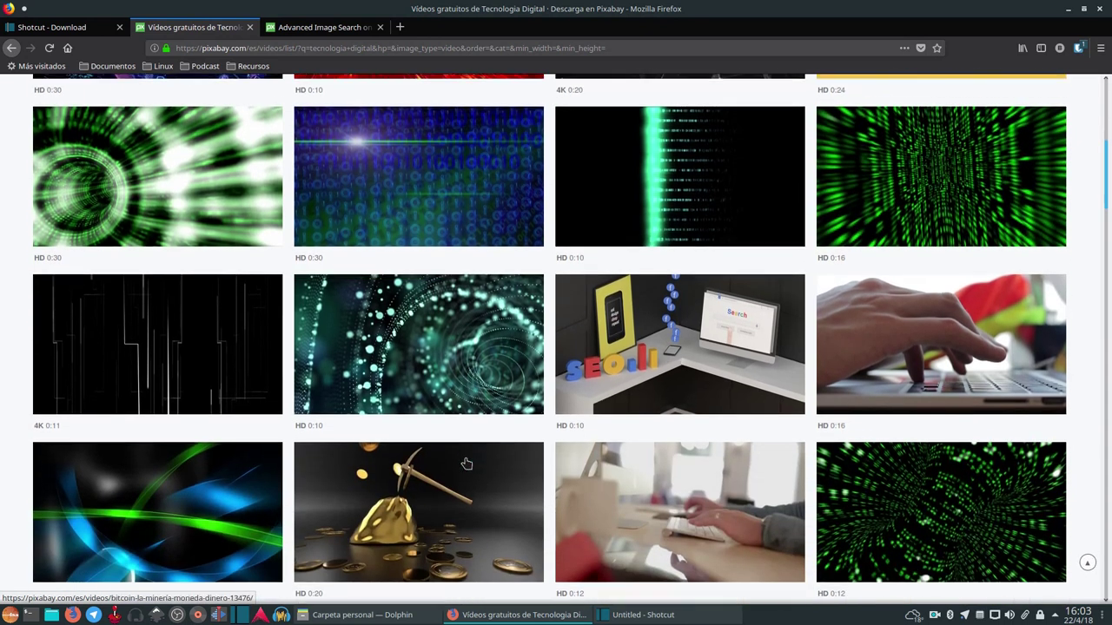
mouse_move(449, 371)
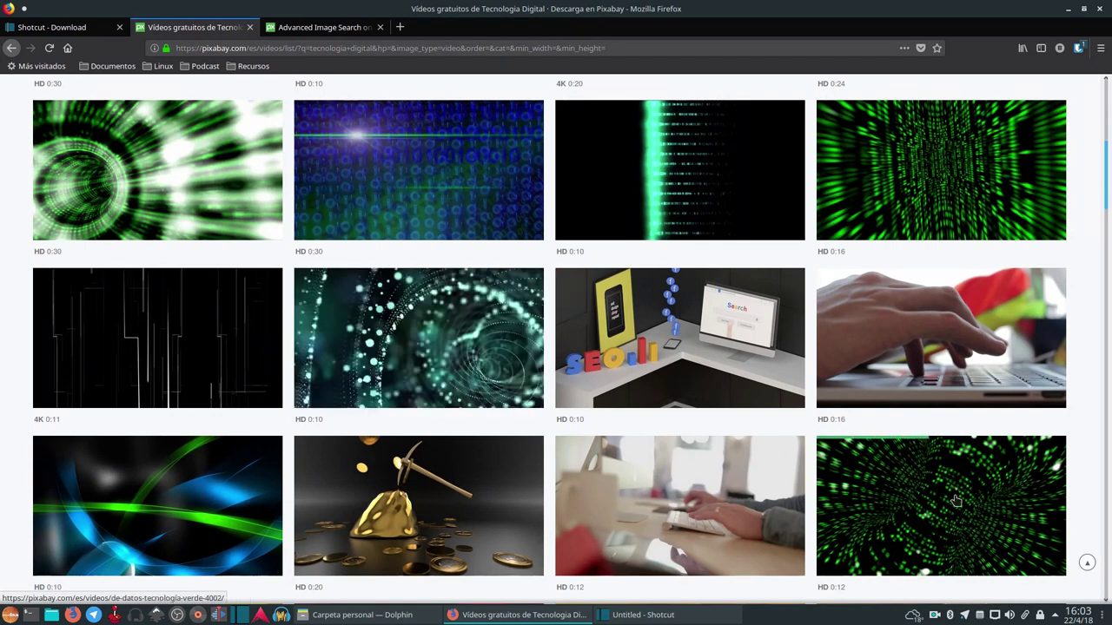
mouse_move(955, 499)
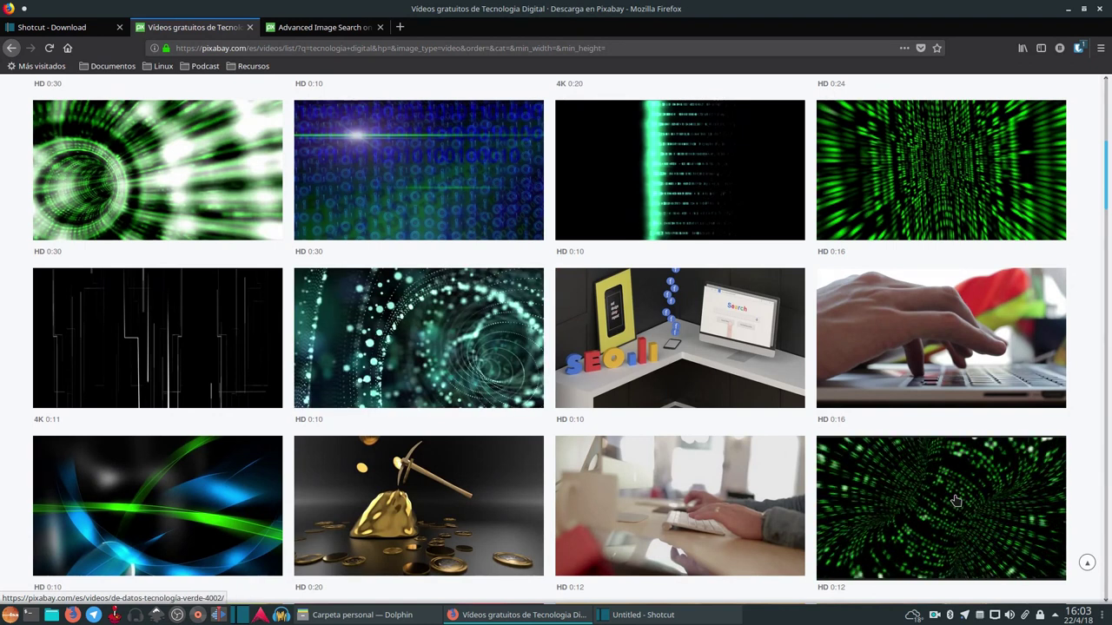
scroll(955, 501, down, 1)
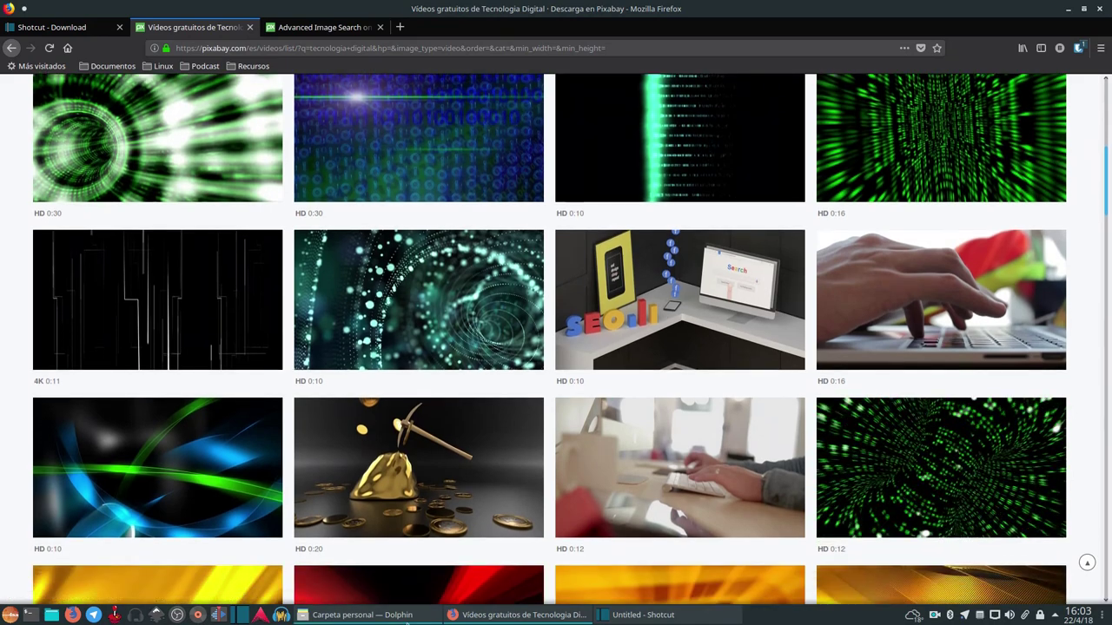
Switch to Dolphin, open Video Game - 7249.mp4 from the home folder in VLC to check it, and close the player.
click(362, 615)
double_click(153, 164)
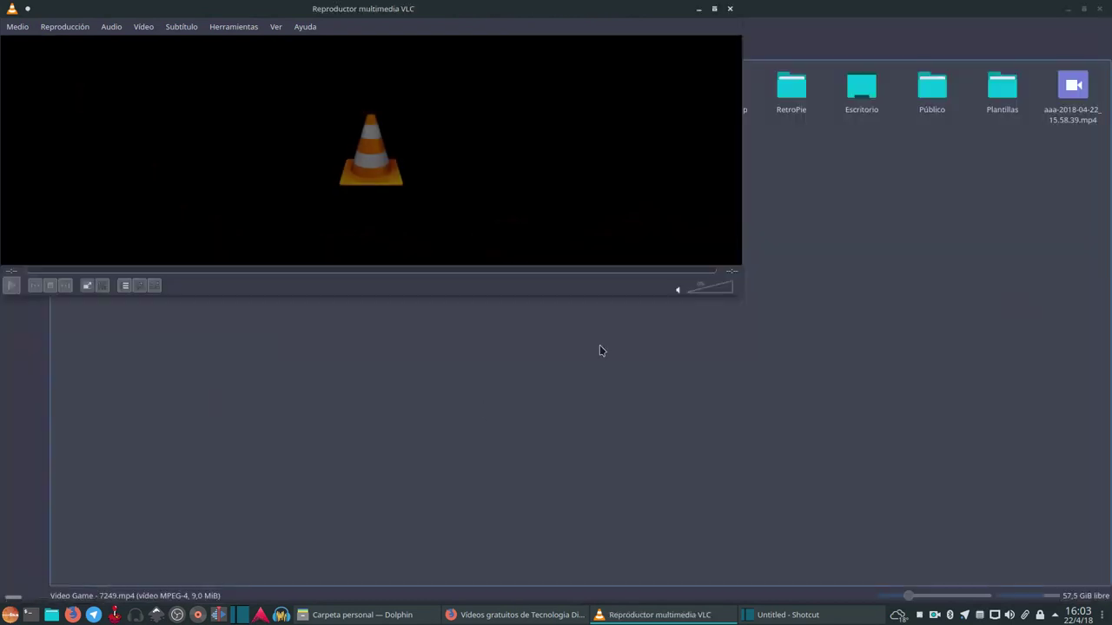
click(729, 9)
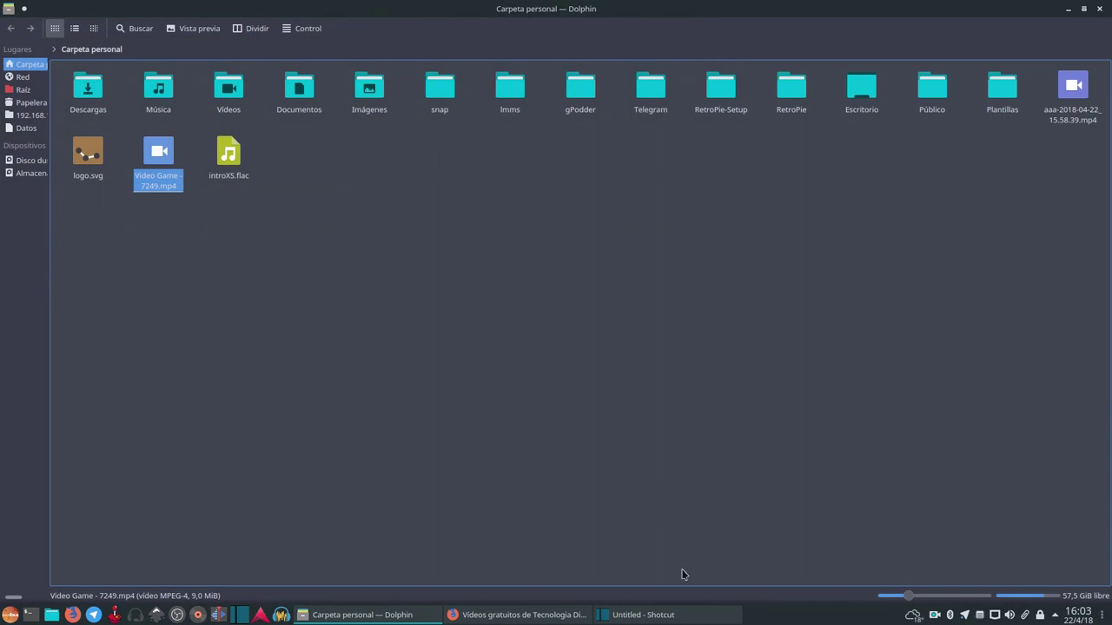
Bring logo.svg, Video Game - 7249.mp4 and introXS.flac from the Dolphin home folder into the Shotcut playlist.
click(686, 615)
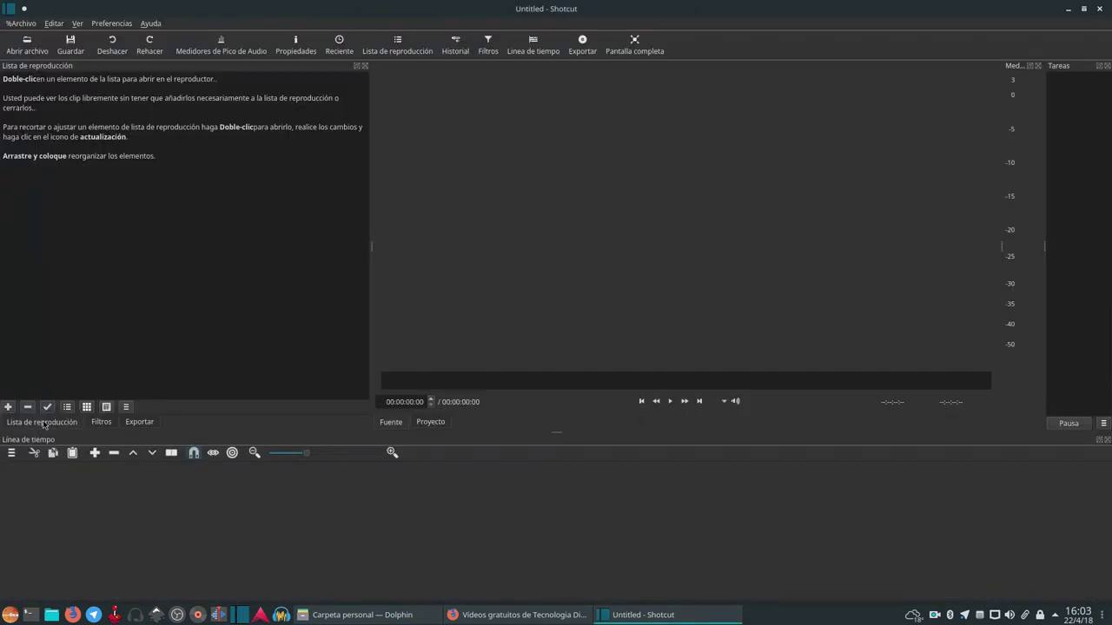
click(362, 615)
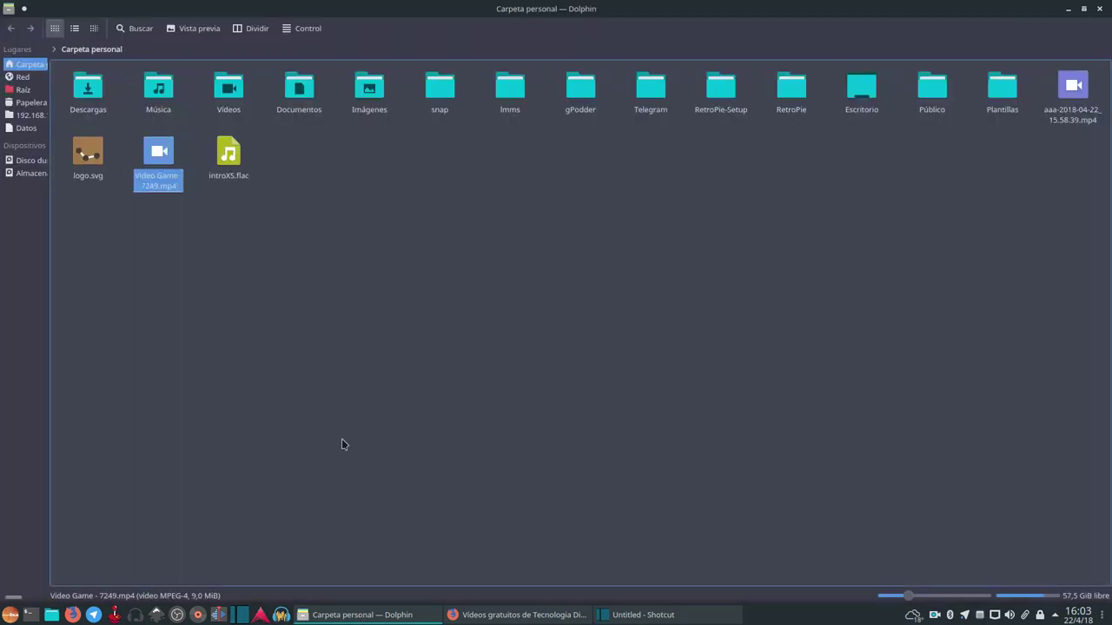
drag(305, 154, 157, 196)
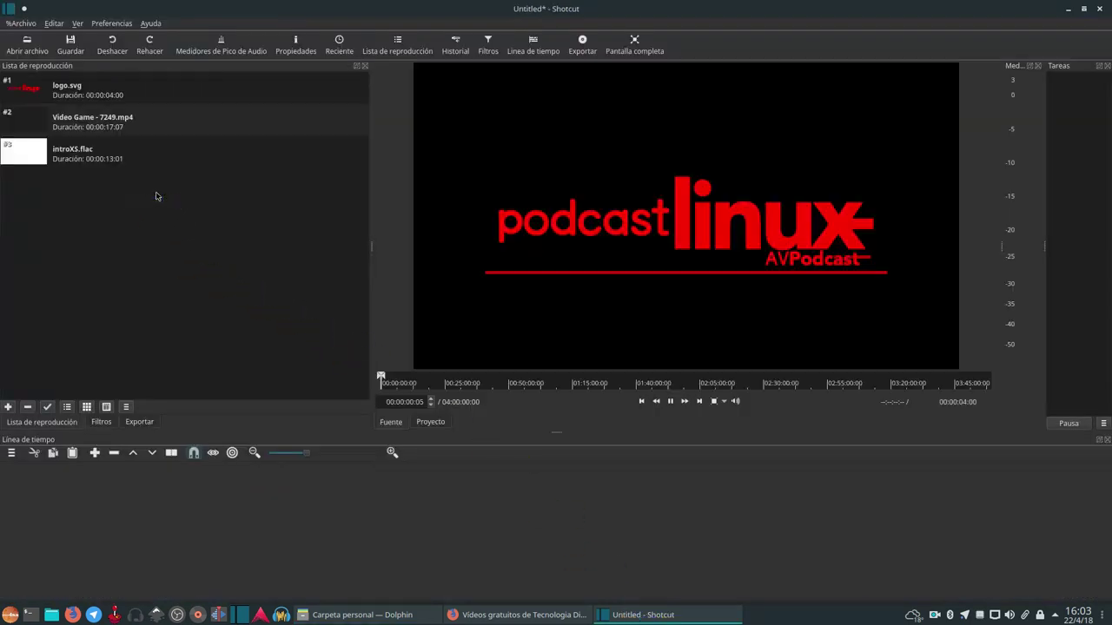
click(100, 126)
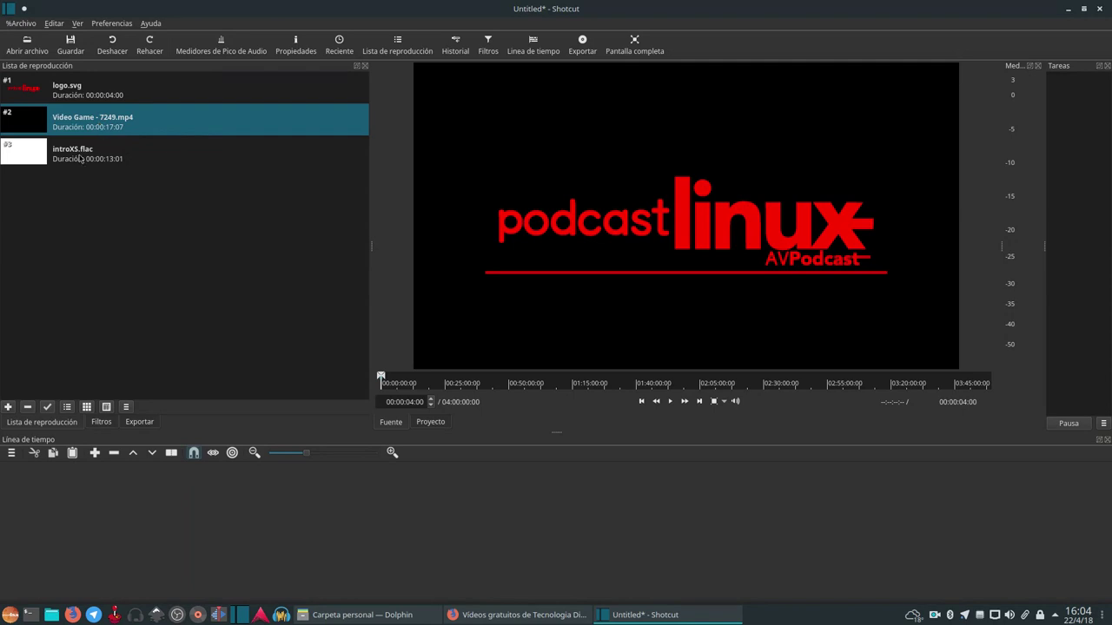
click(80, 159)
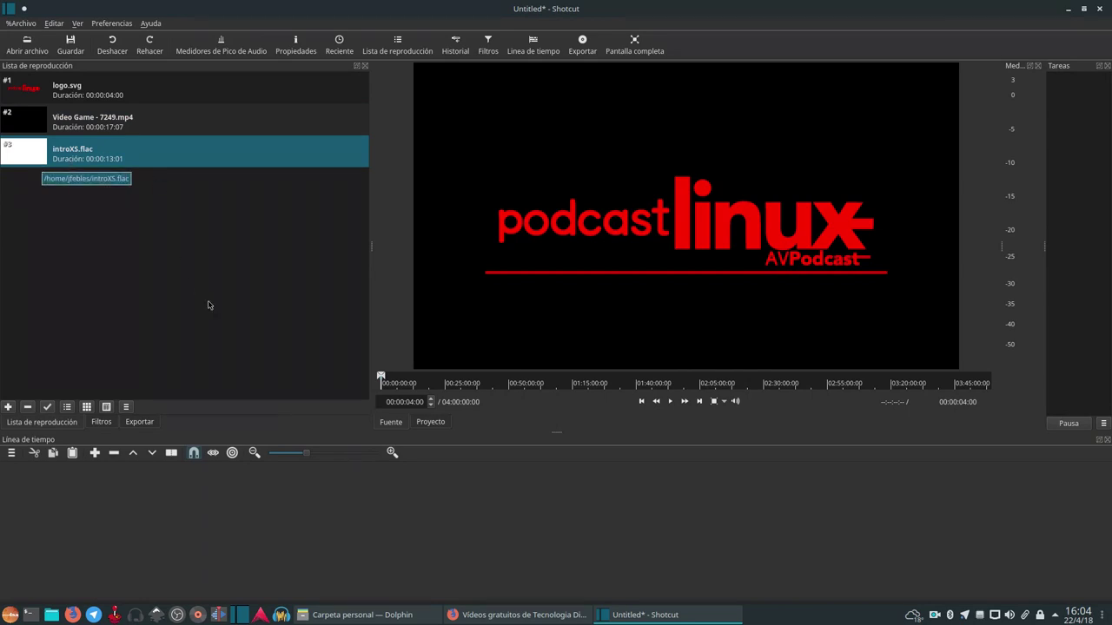
Place Video Game - 7249.mp4 on the timeline as the first video clip and play its opening seconds.
drag(144, 113, 220, 502)
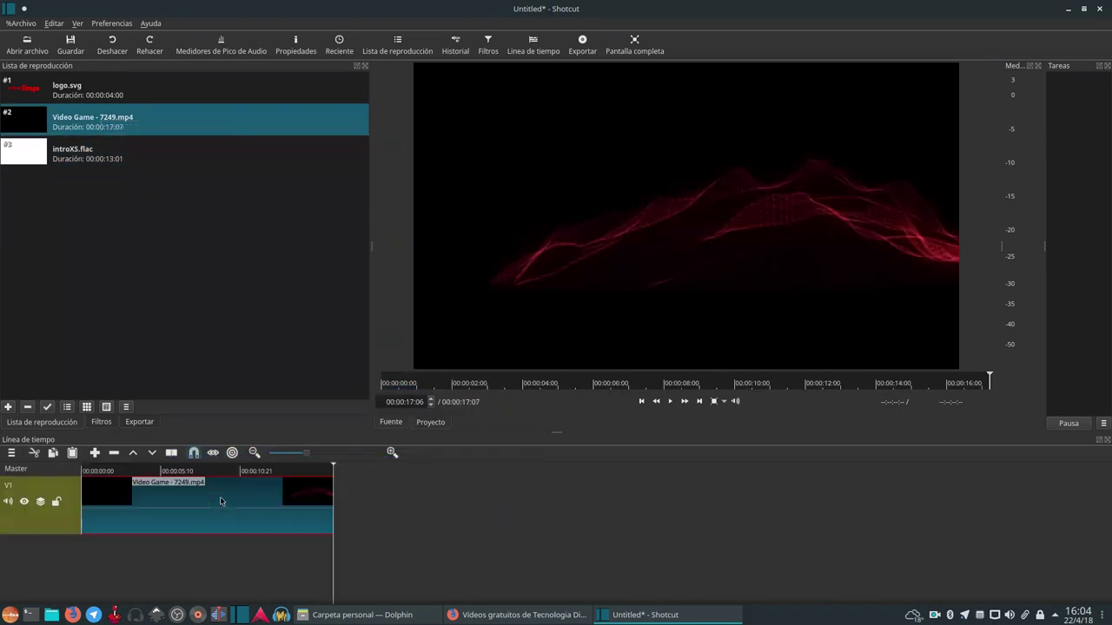
click(340, 458)
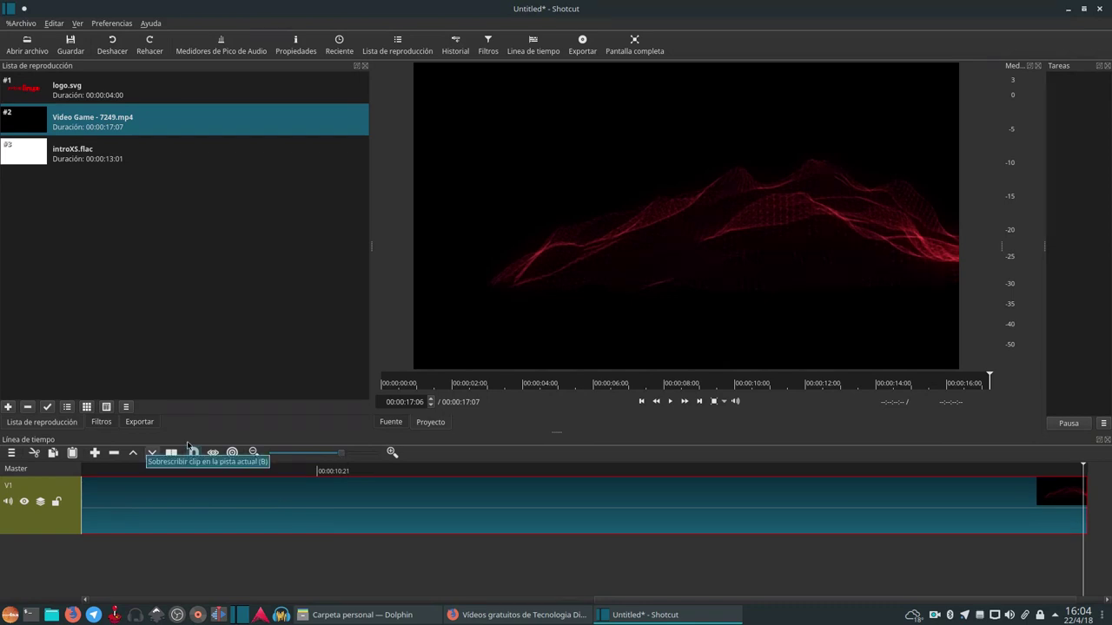
key(Home)
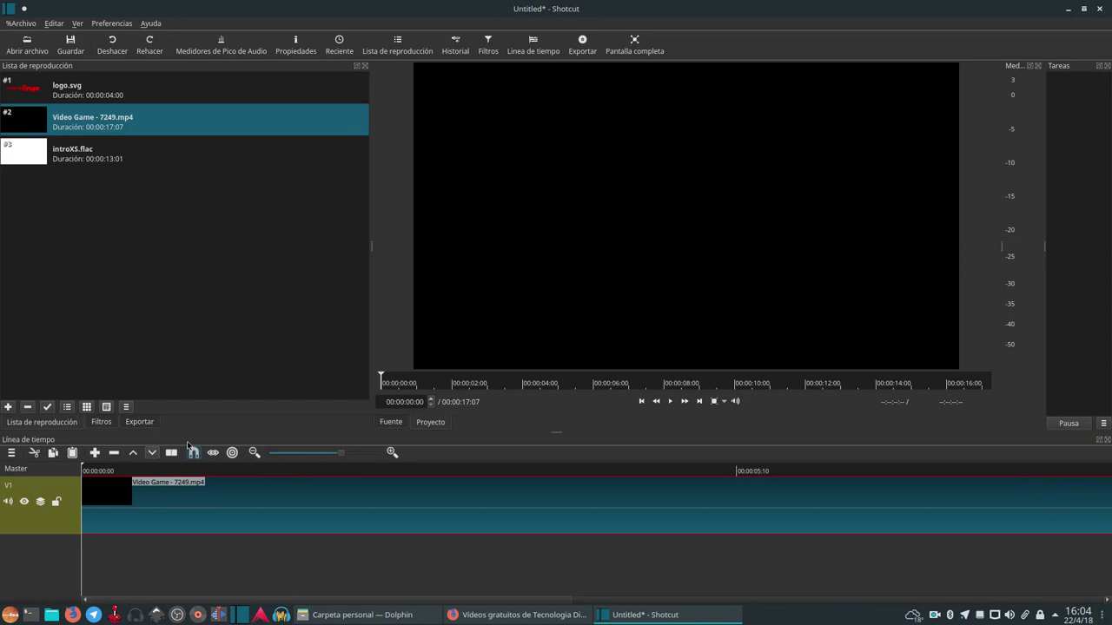
key(space)
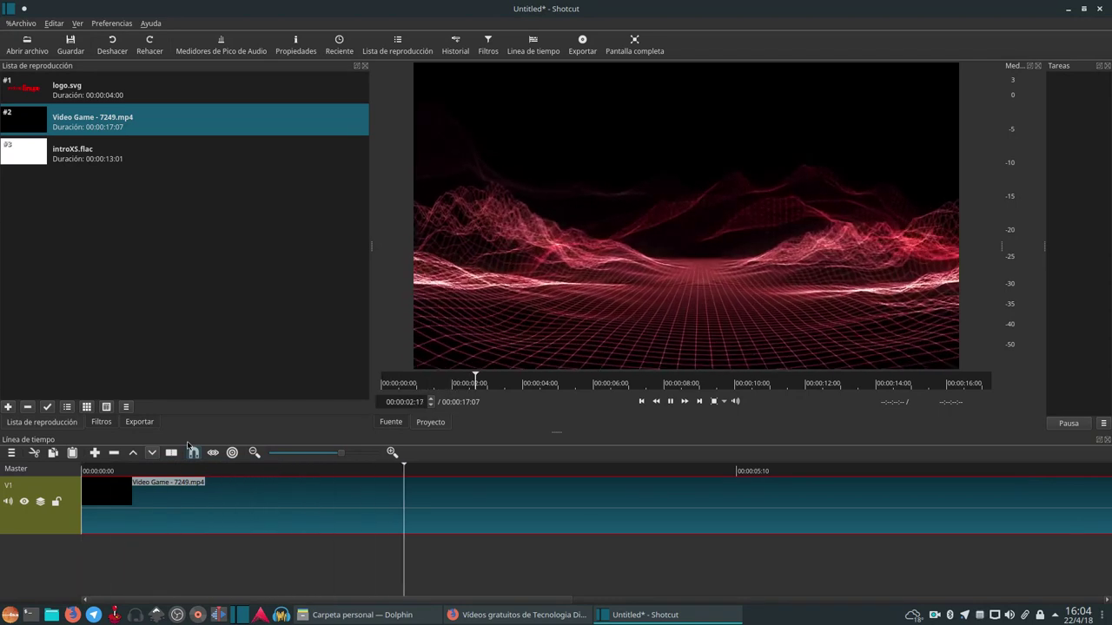
key(space)
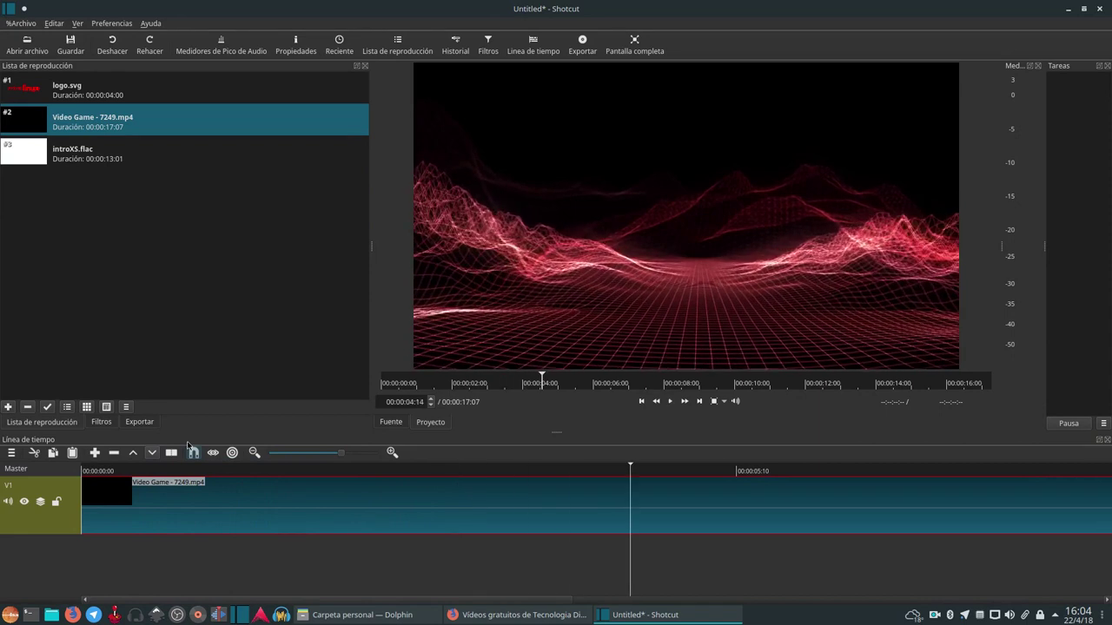
Add an audio track, place introXS.flac on it and align the clip with the start of the timeline.
click(10, 453)
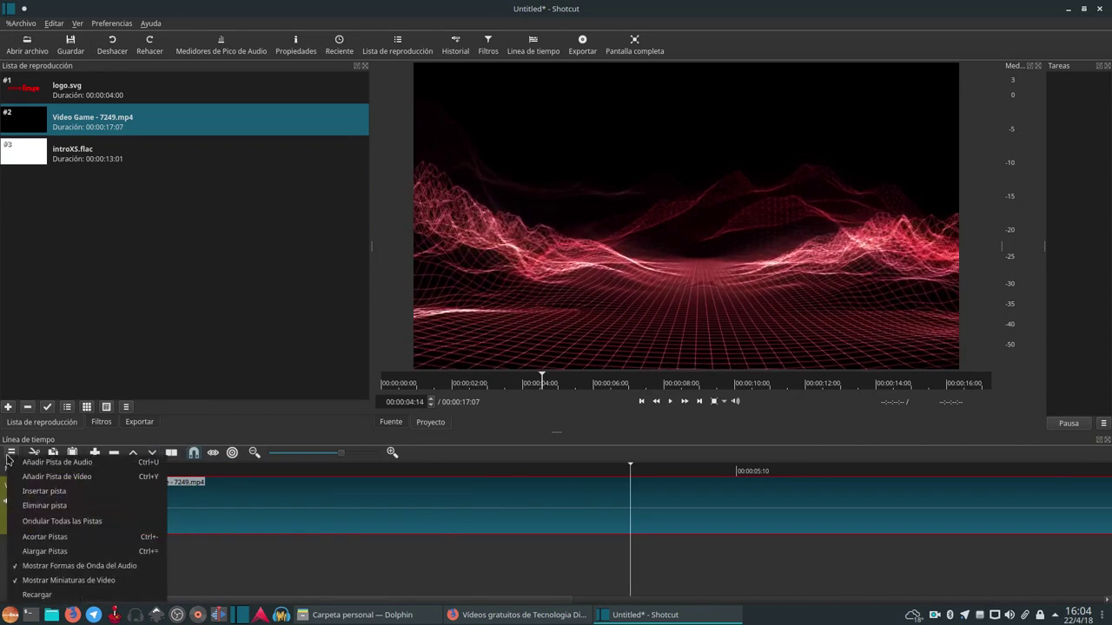
click(31, 463)
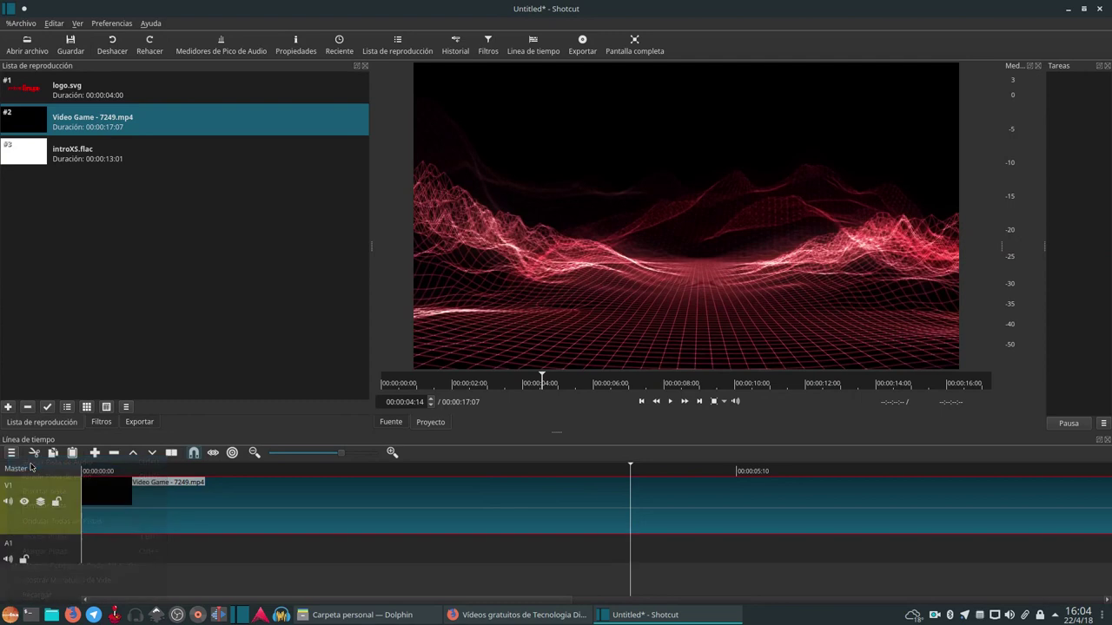
drag(86, 165, 237, 550)
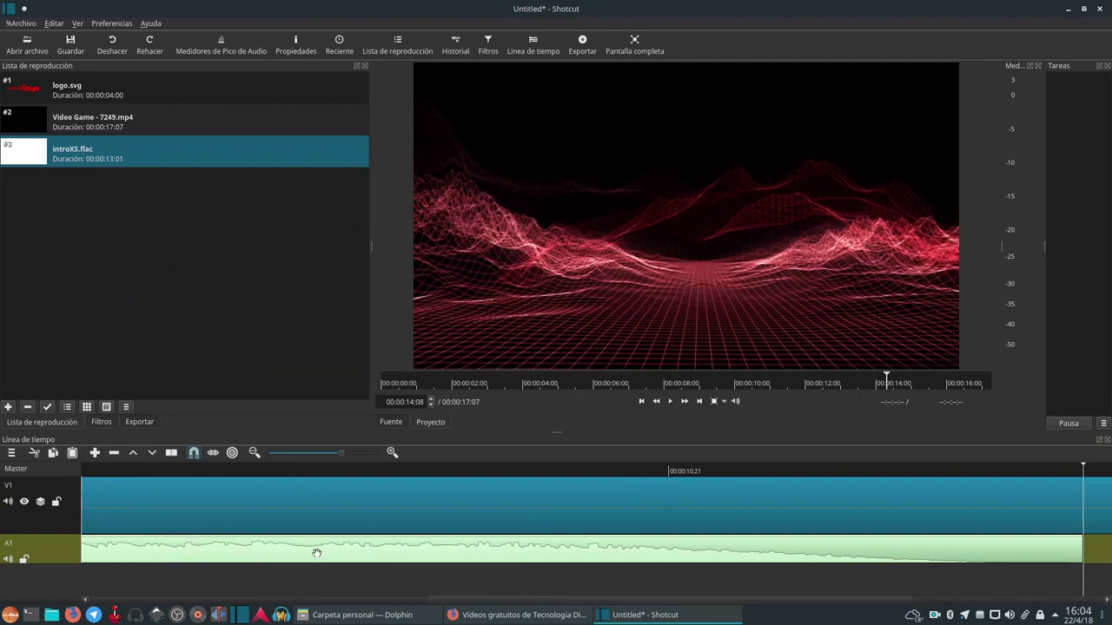
click(428, 555)
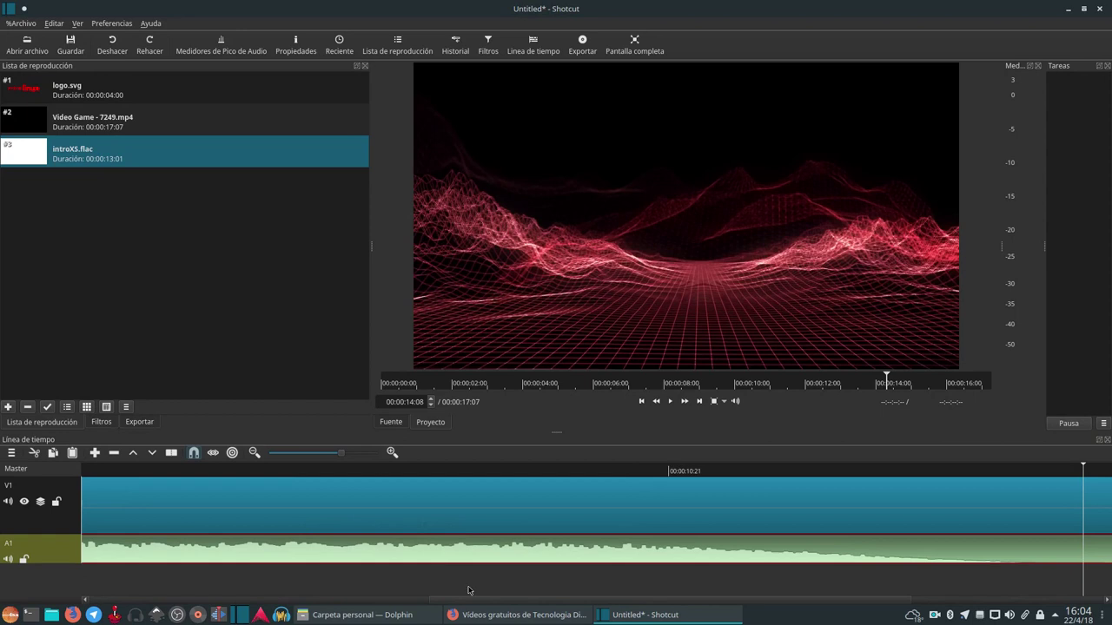
drag(482, 599, 387, 599)
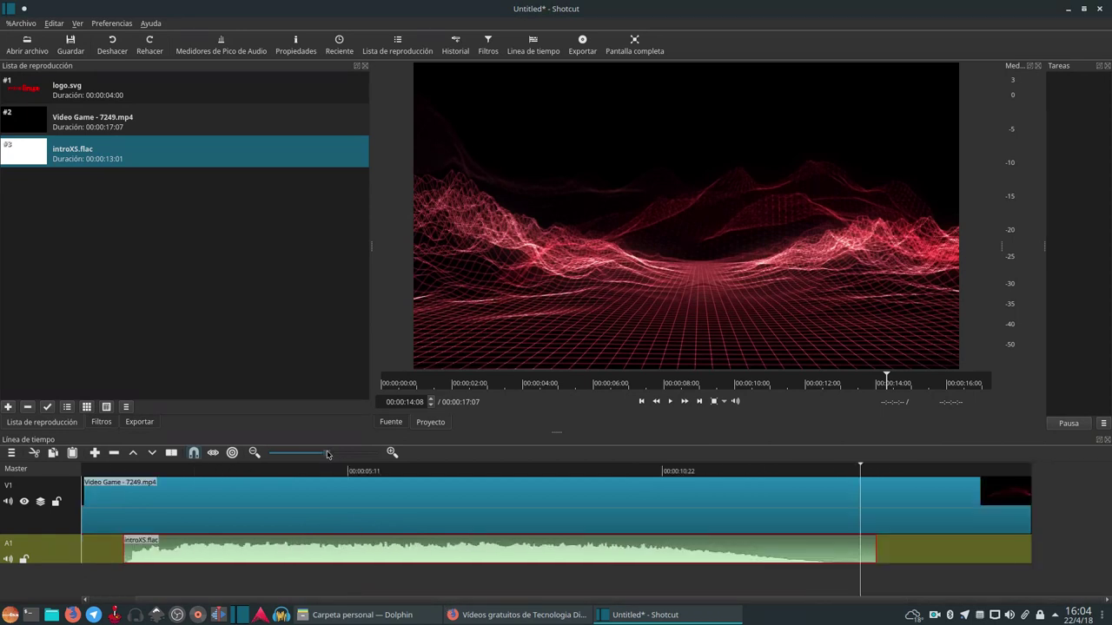
drag(304, 549, 113, 569)
drag(356, 606, 295, 599)
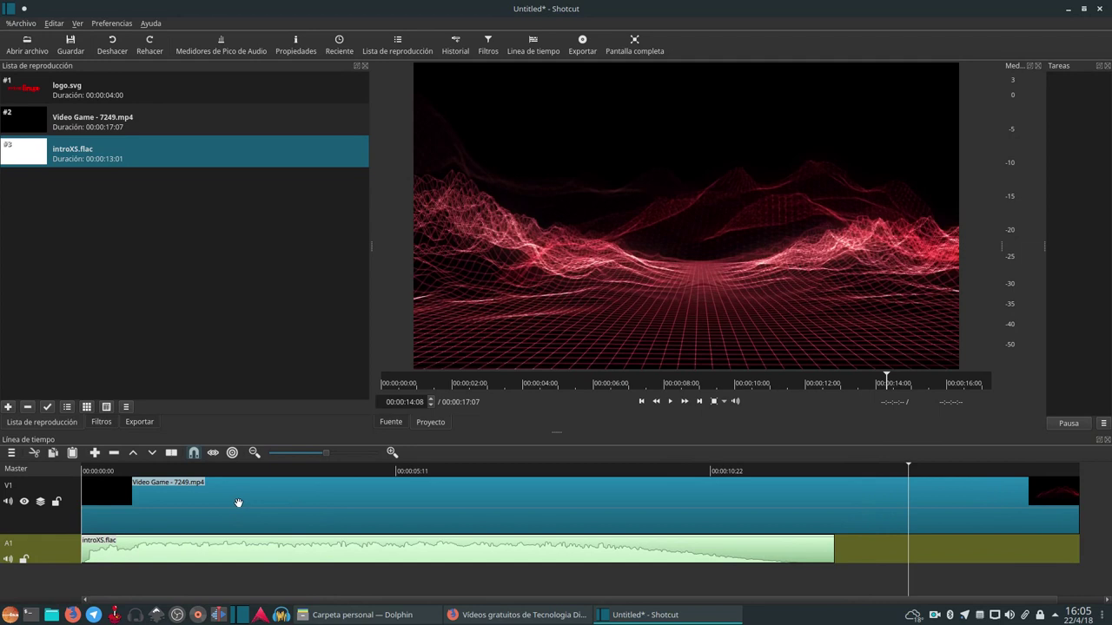
Play the background video with its music from the start and return to the beginning of the timeline.
key(Home)
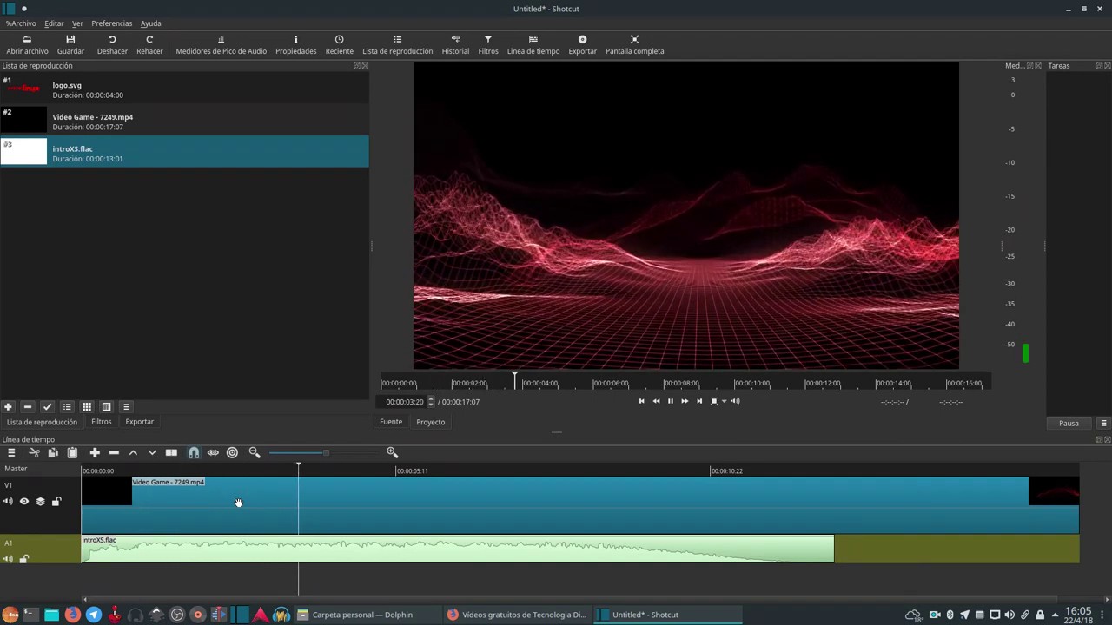
key(space)
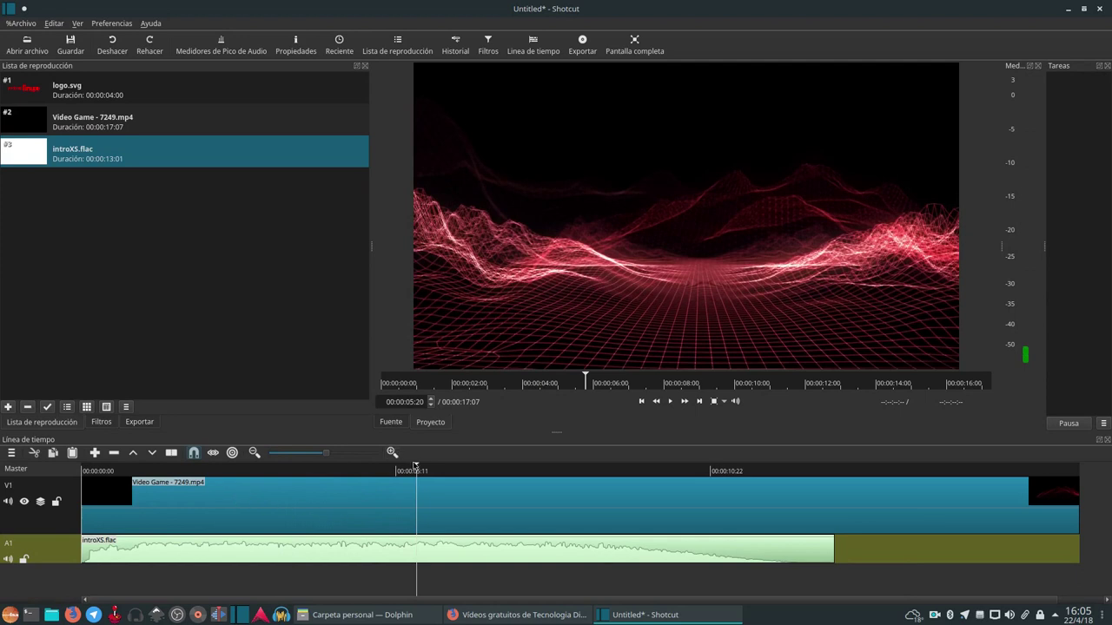
key(Home)
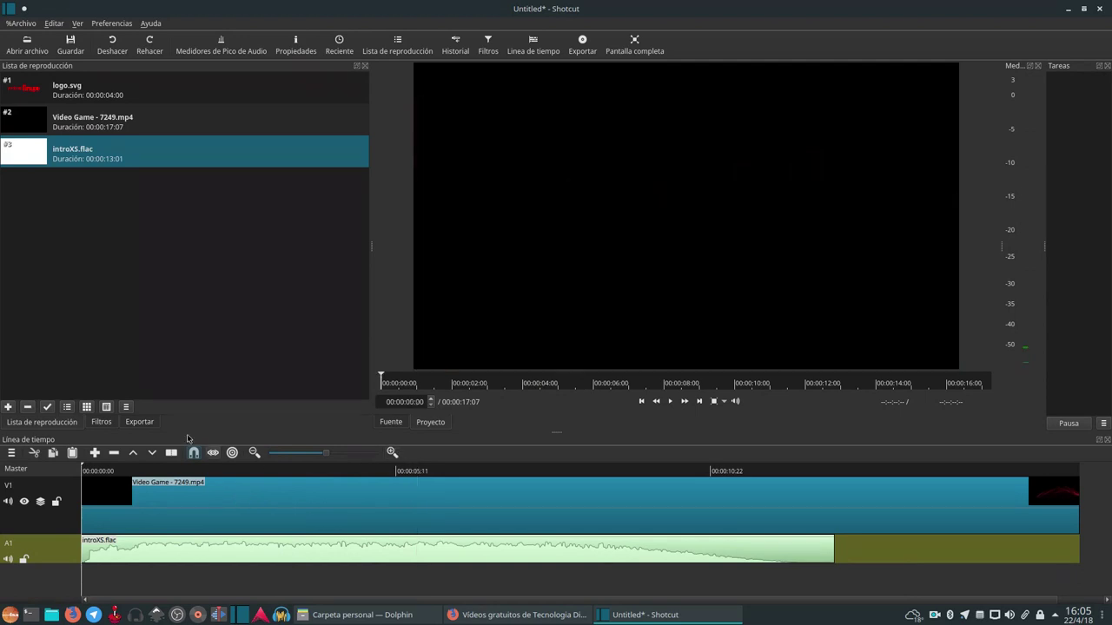
Add a second video track and place logo.svg on it, starting about 3 seconds into the timeline.
click(11, 452)
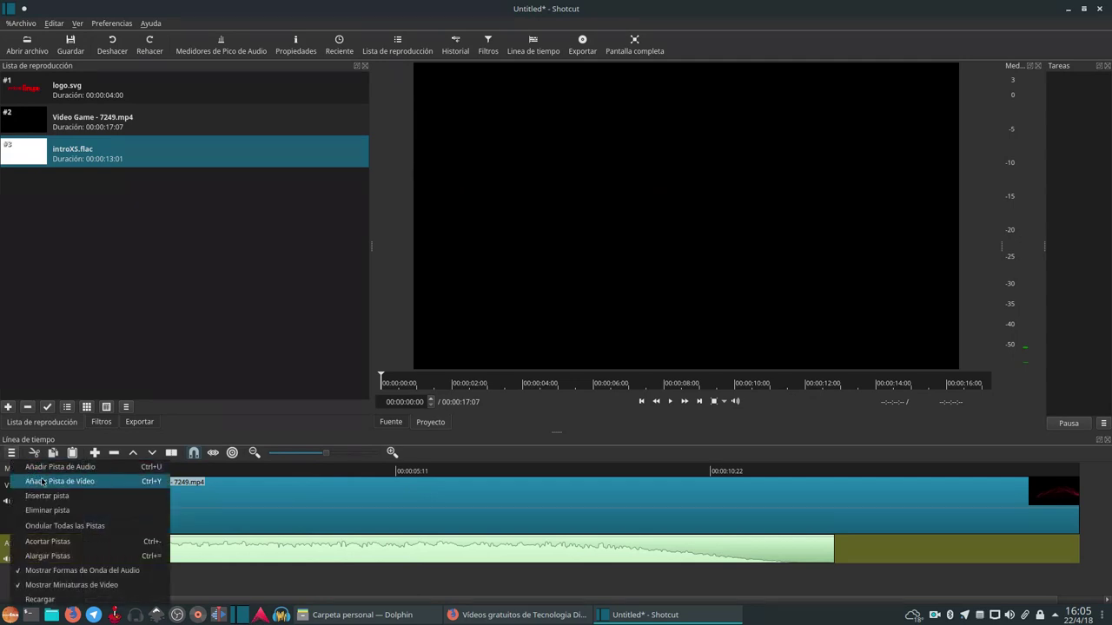
click(42, 482)
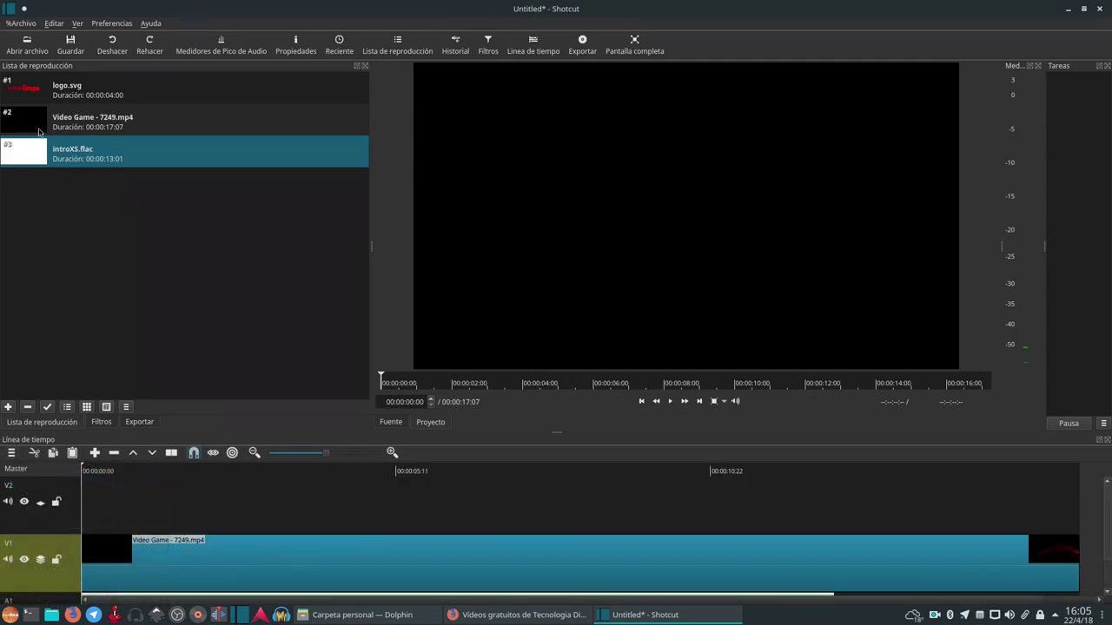
drag(20, 88, 245, 507)
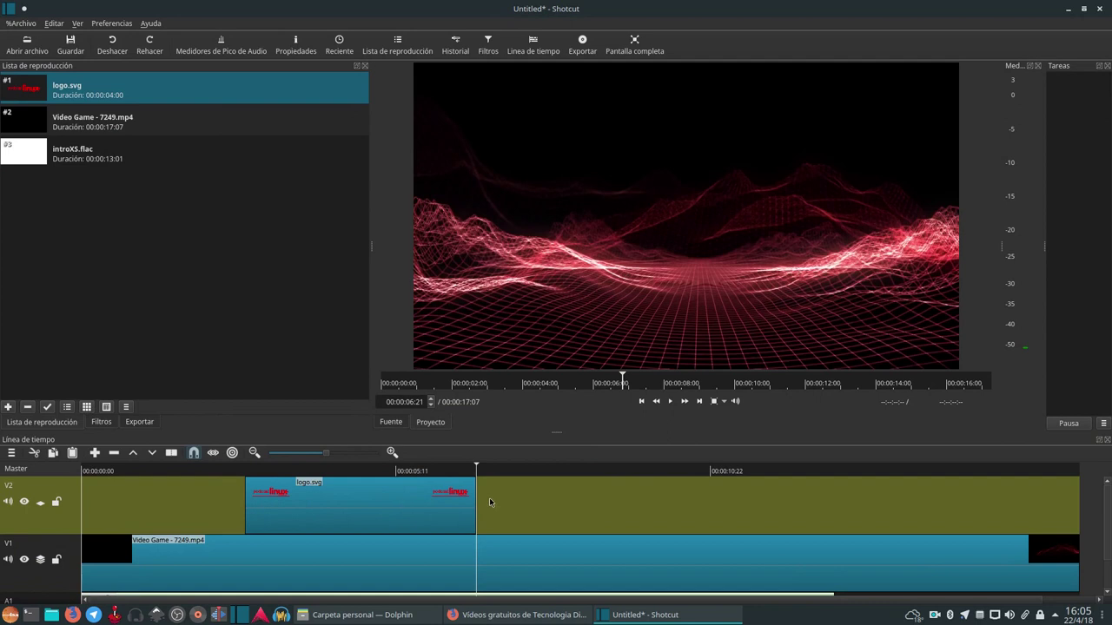
Extend the logo clip's end to about 14.6 seconds and play the composition with the logo over the background.
drag(476, 469, 382, 470)
drag(473, 514, 930, 508)
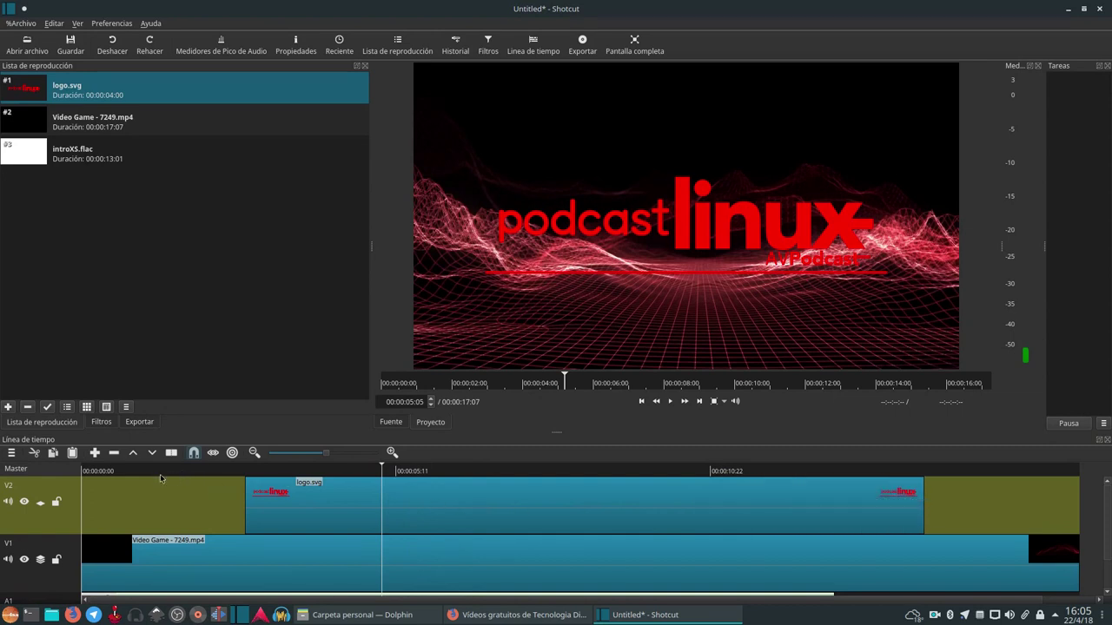
click(160, 477)
key(space)
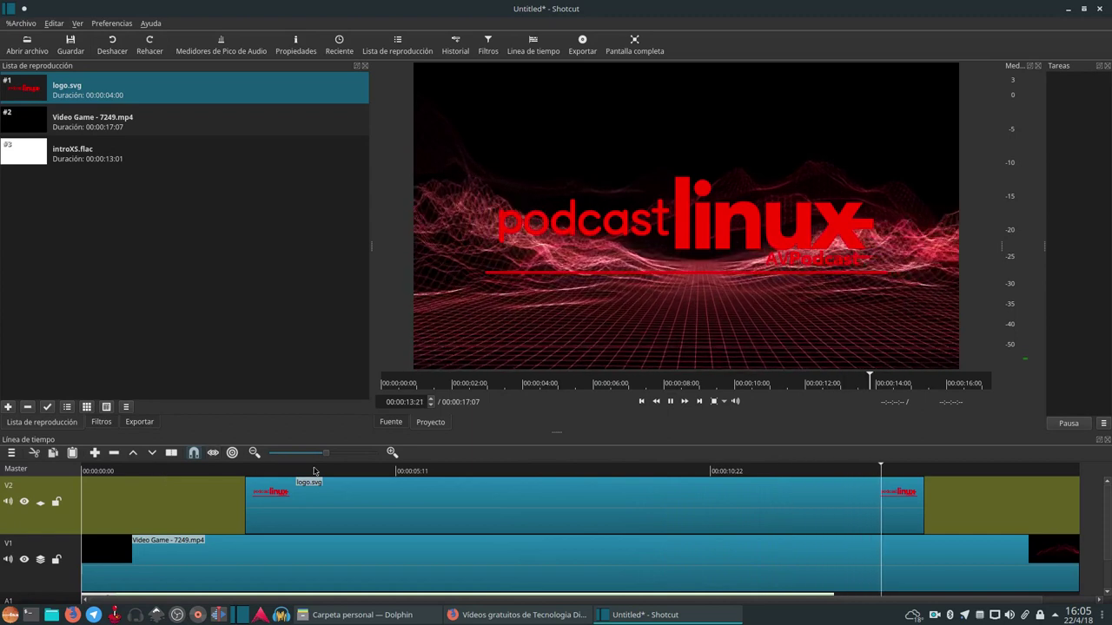
Enlarge the timeline area and move the logo clip earlier so it starts at about 2 seconds.
drag(326, 456, 313, 453)
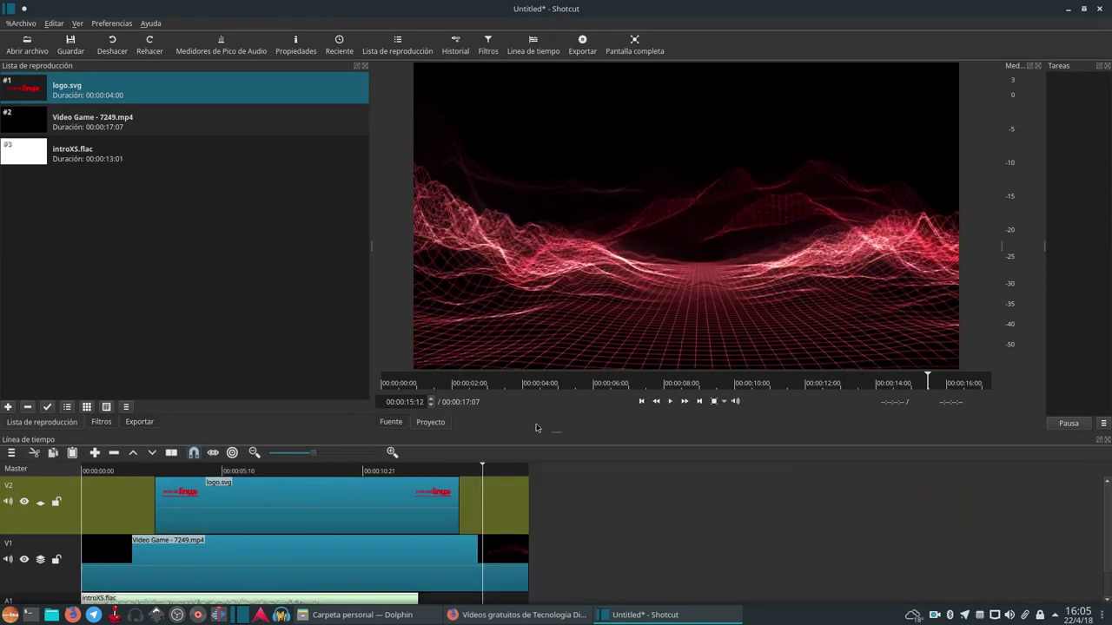
drag(558, 429, 553, 378)
drag(346, 448, 314, 446)
click(354, 501)
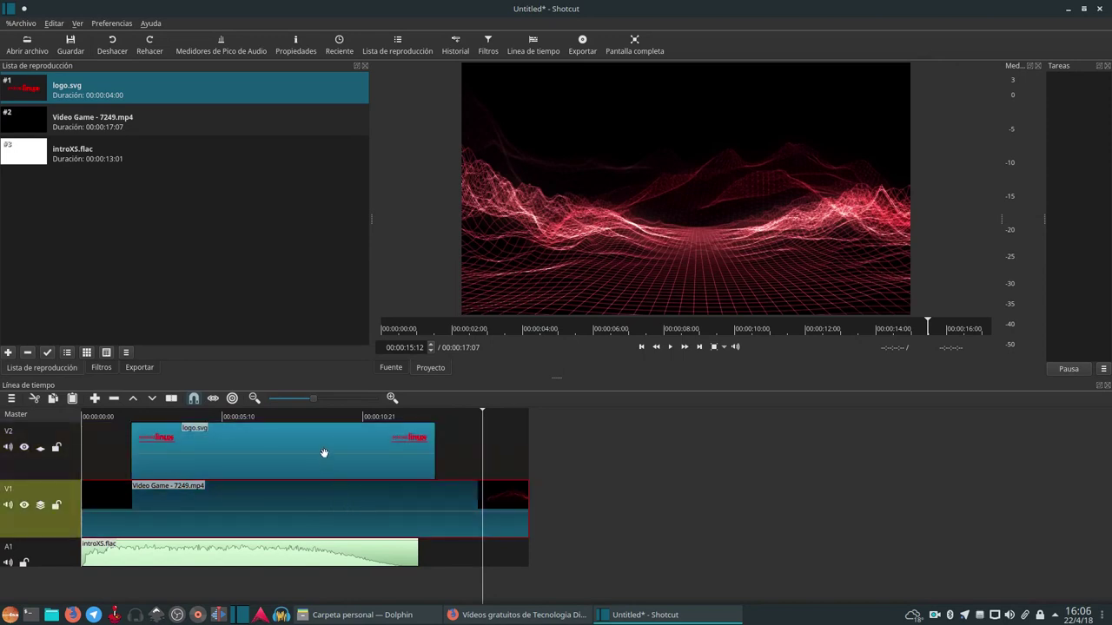
Play the last seconds of the composition, after the logo and the music have ended.
click(324, 452)
drag(355, 561, 342, 538)
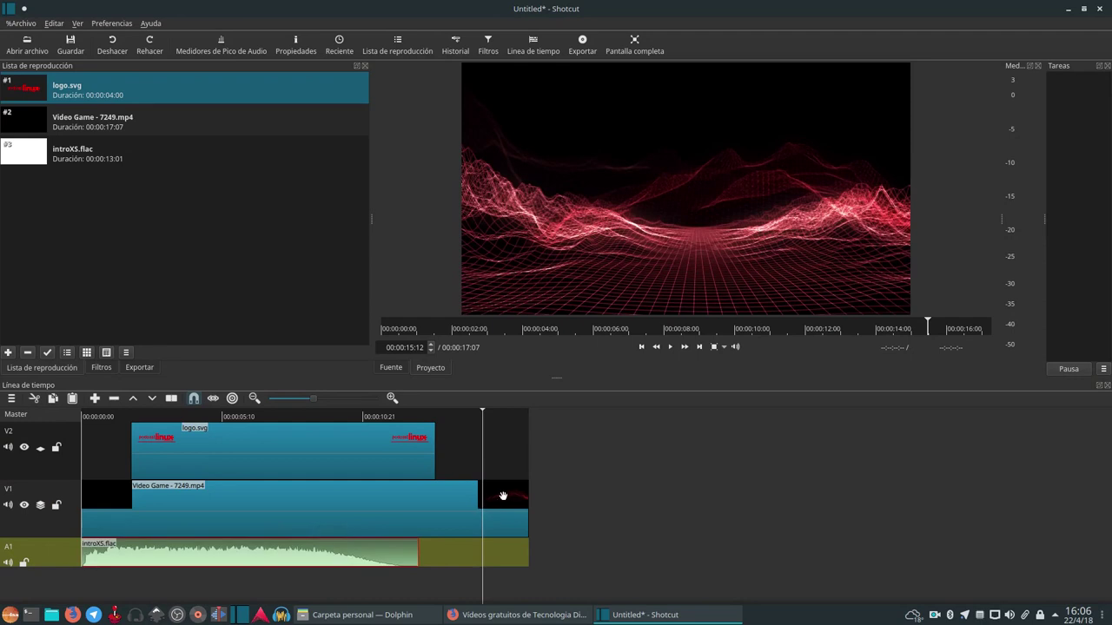
click(473, 417)
key(space)
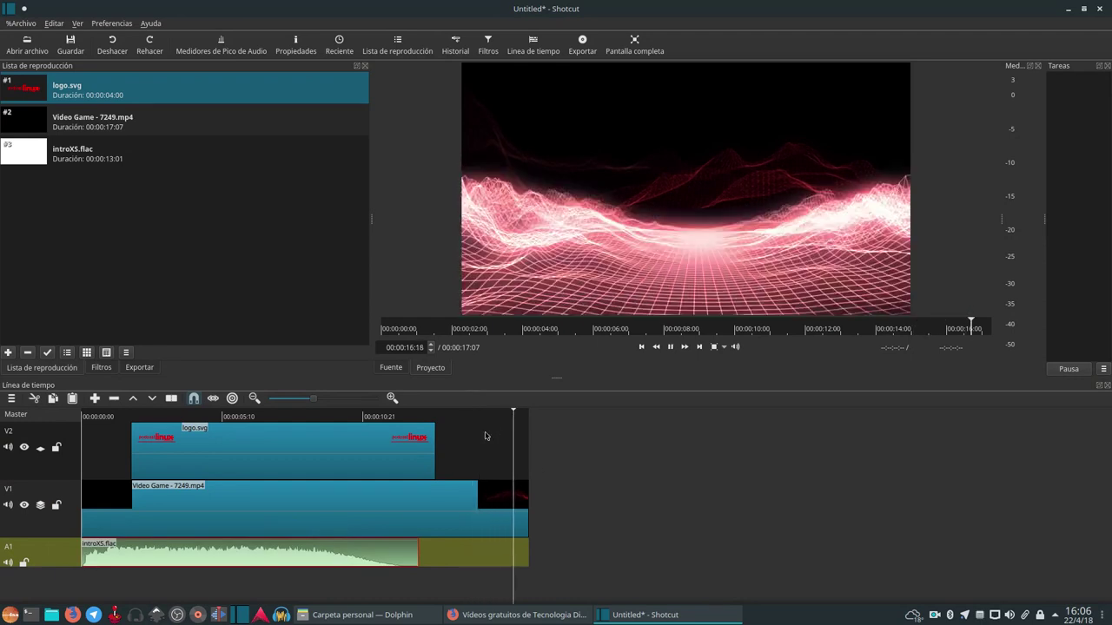
Trim the end of the background clip to about 16 seconds and play the ending.
click(501, 500)
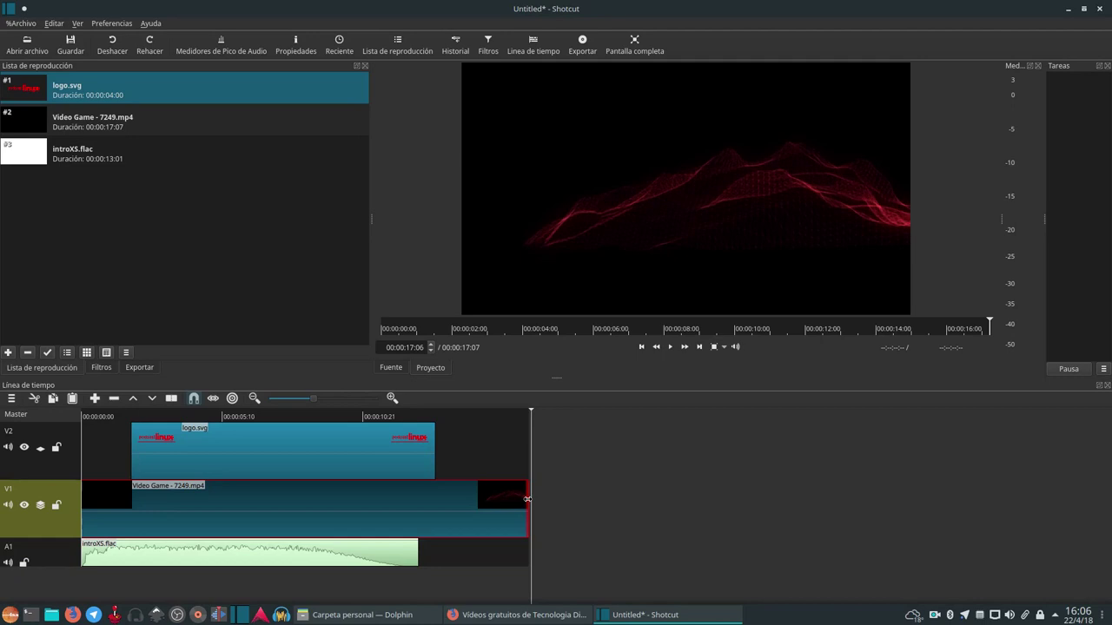
click(456, 429)
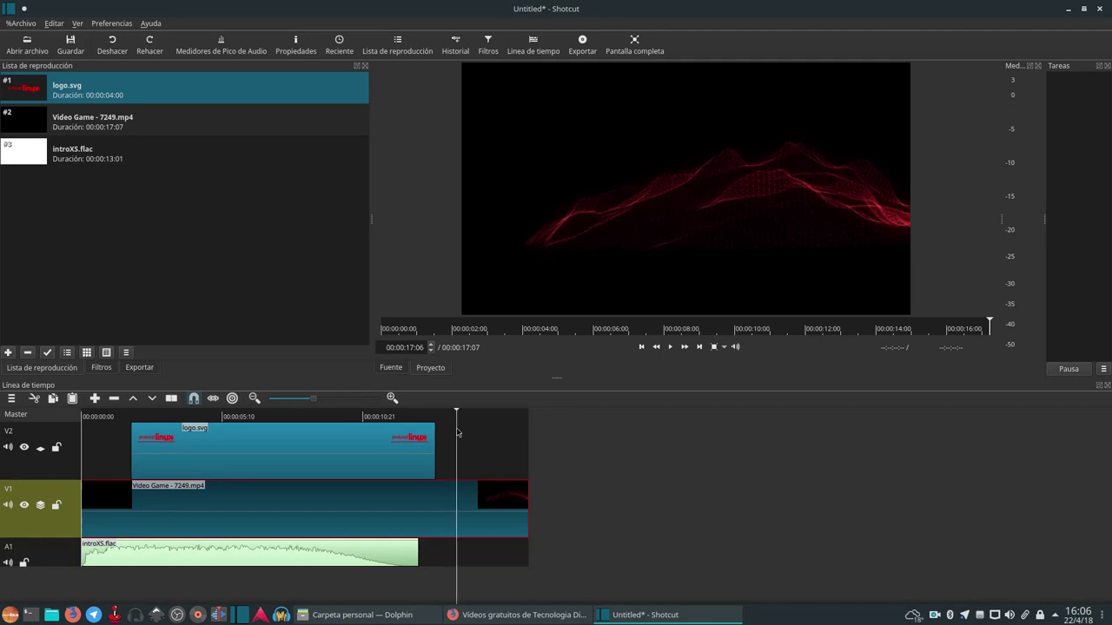
drag(526, 498, 498, 504)
drag(498, 503, 493, 504)
key(space)
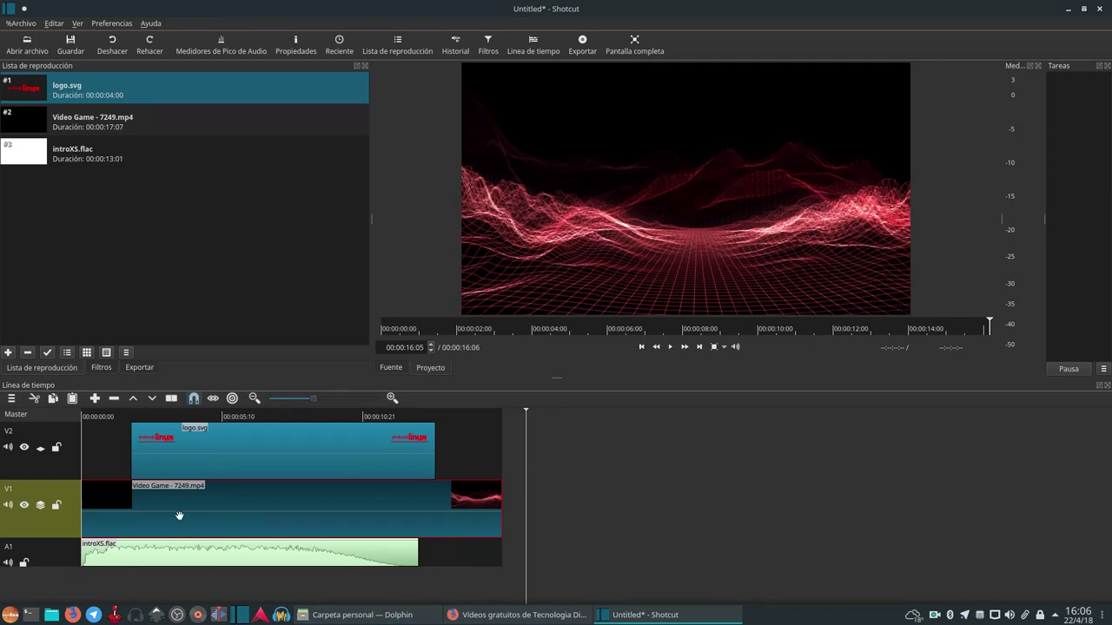
Add a fade-in of about 24 frames and a fade-out of about one second to the logo clip.
click(228, 449)
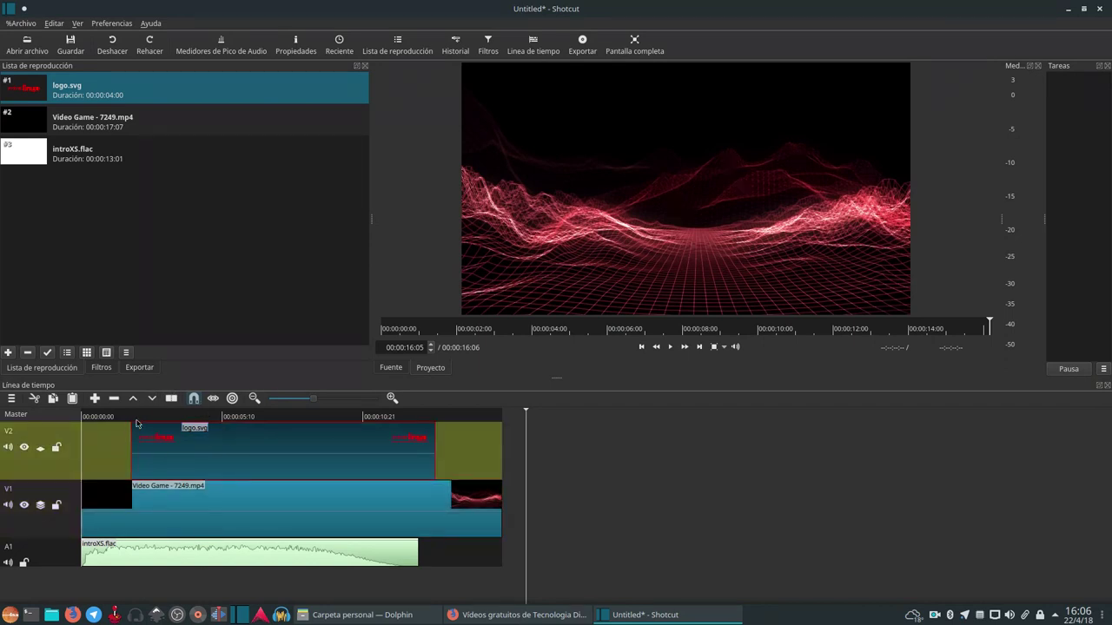
drag(139, 427, 169, 445)
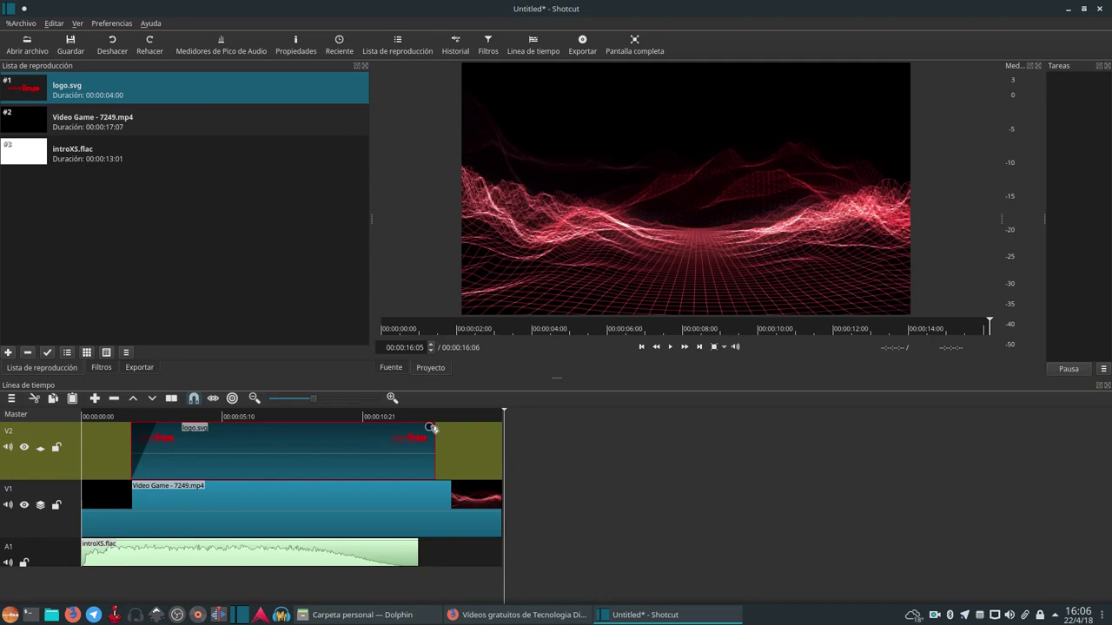
drag(430, 428, 404, 440)
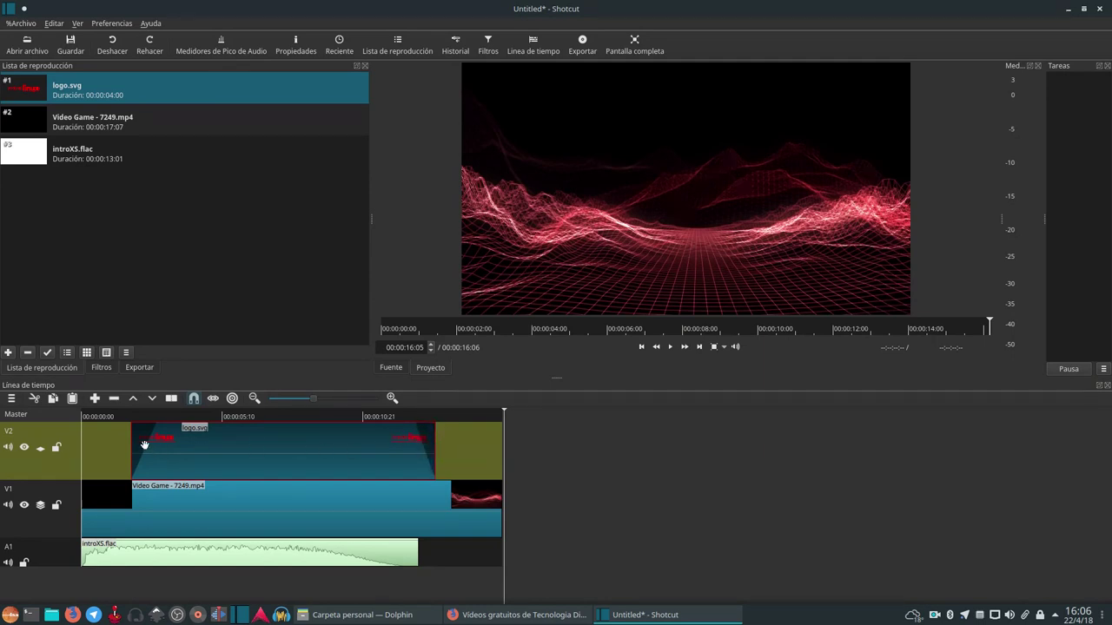
Make the logo's video fade-in adjust opacity instead of fading with black, and play the composition.
click(102, 368)
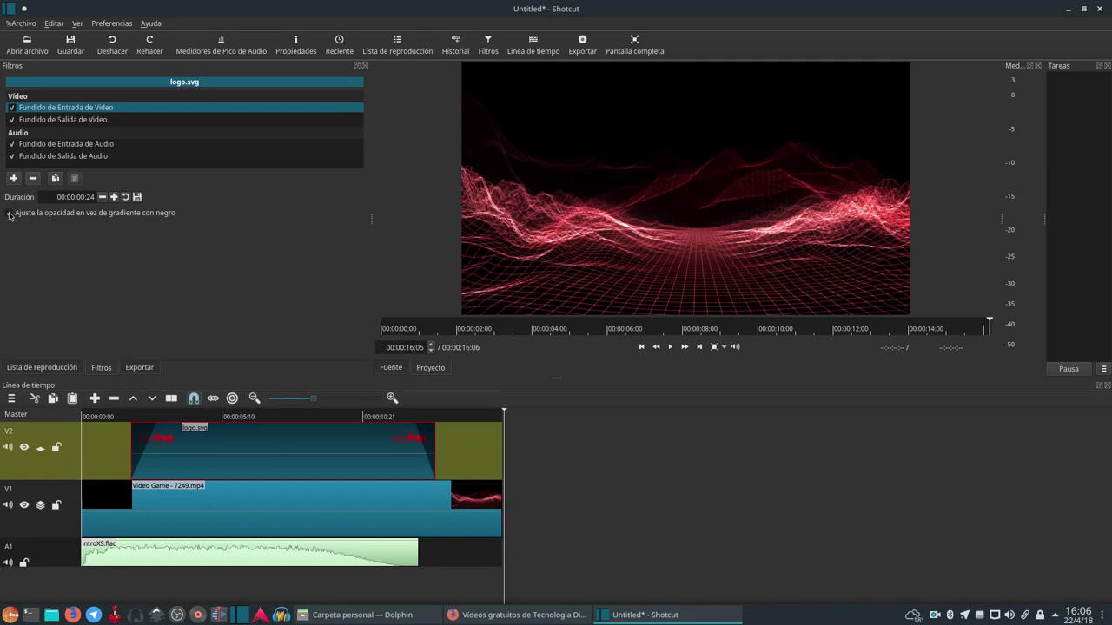
click(97, 420)
key(space)
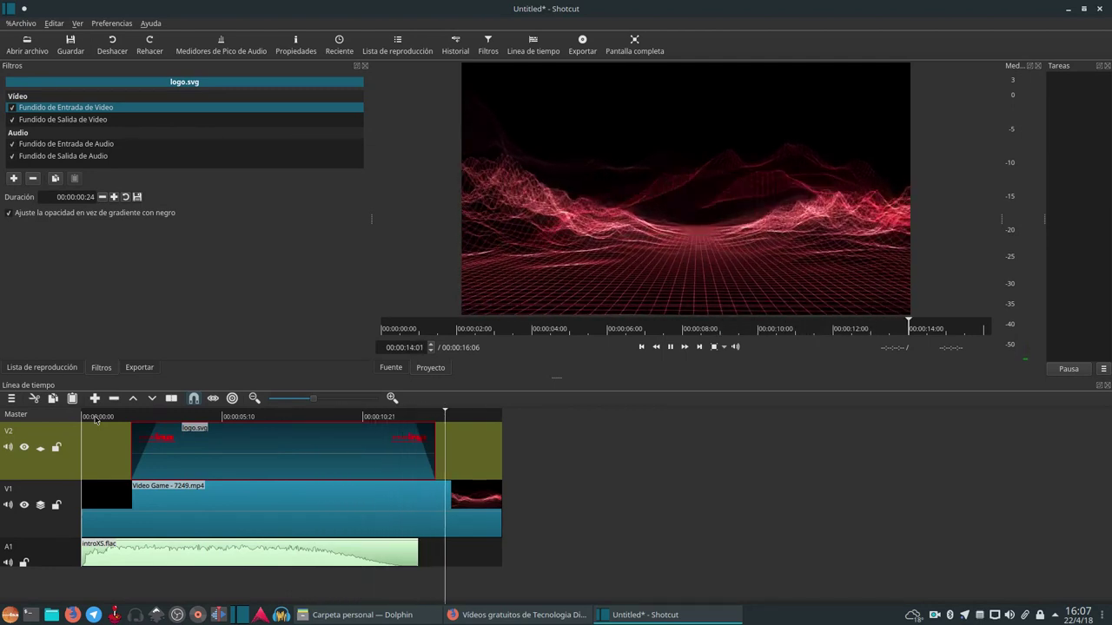
key(space)
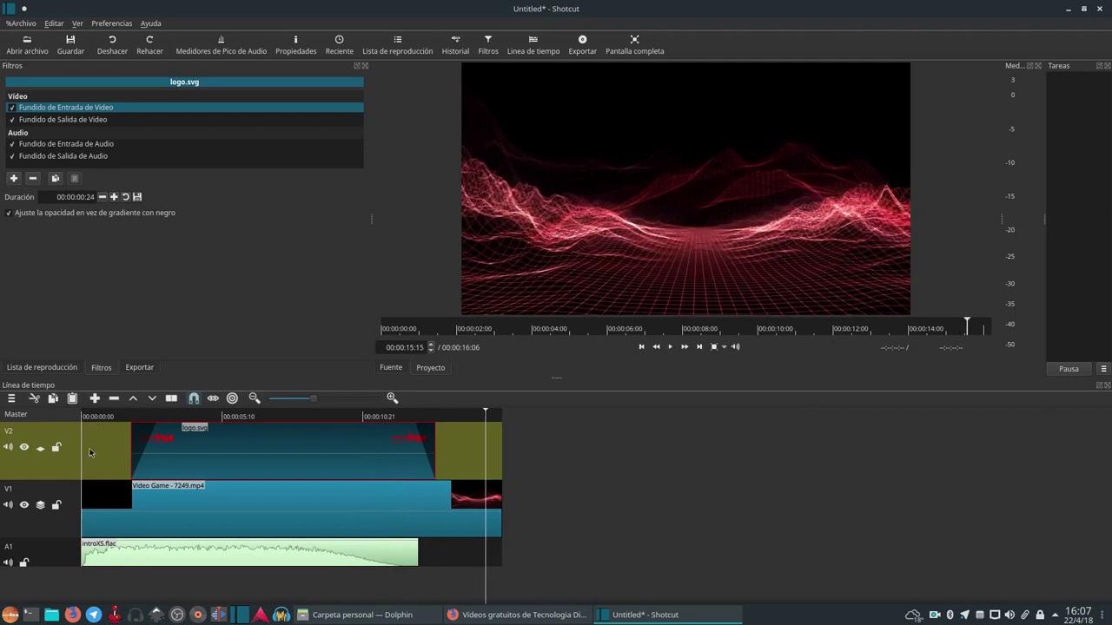
Shorten the logo clip's end to about 12.3 seconds and add a fade-in and fade-out to the background clip.
drag(433, 465, 396, 462)
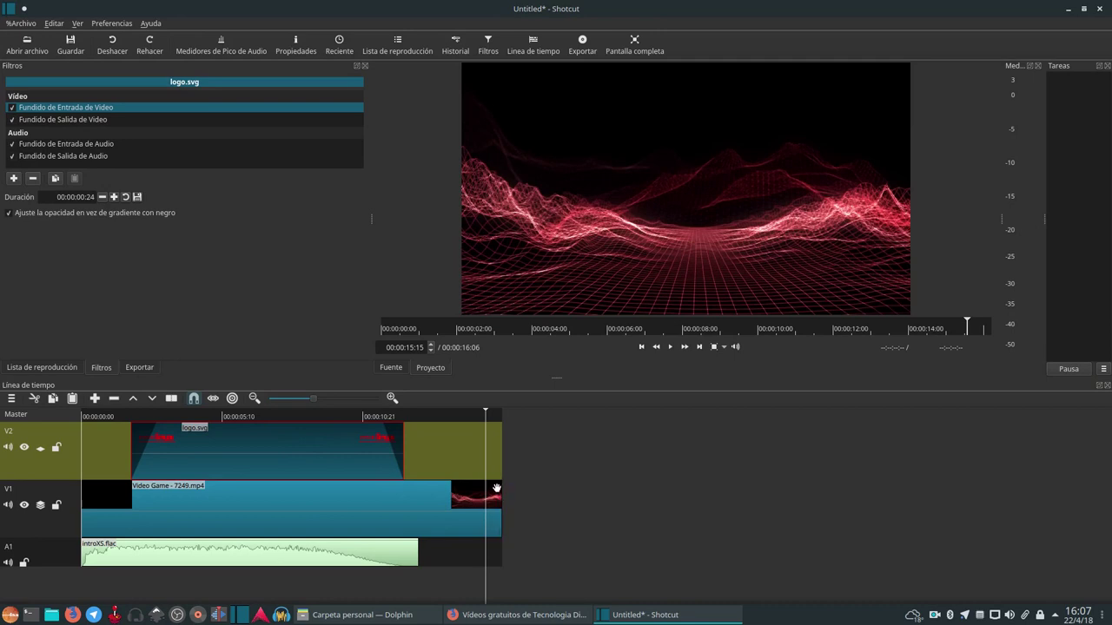
drag(495, 487, 452, 504)
drag(88, 487, 119, 502)
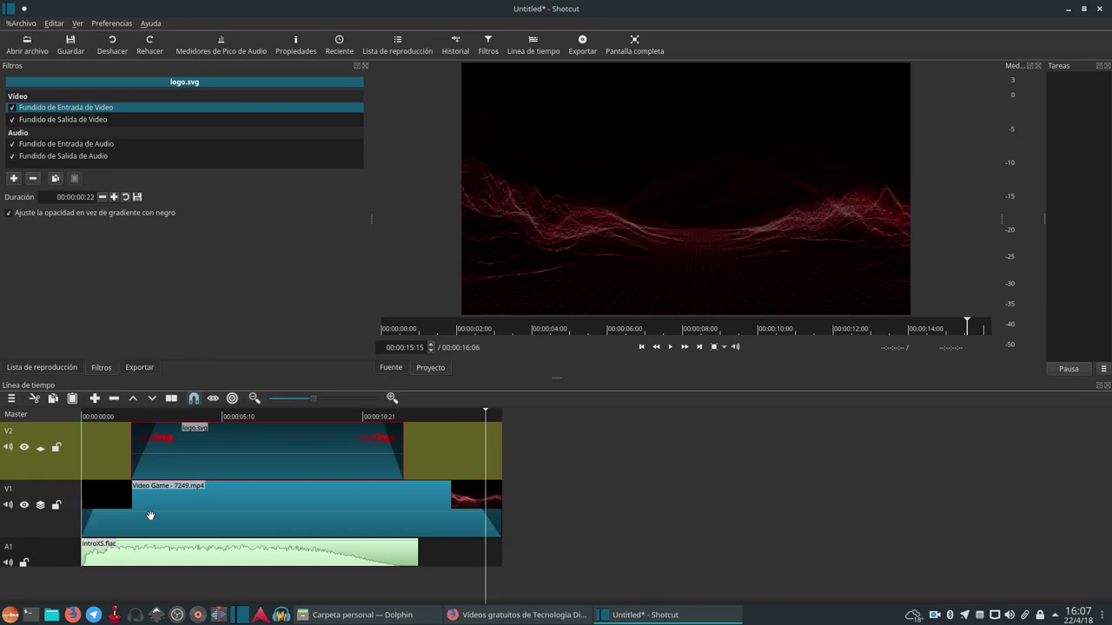
Play the composition from the start to check the fades, pausing while the logo is shown.
key(Home)
key(space)
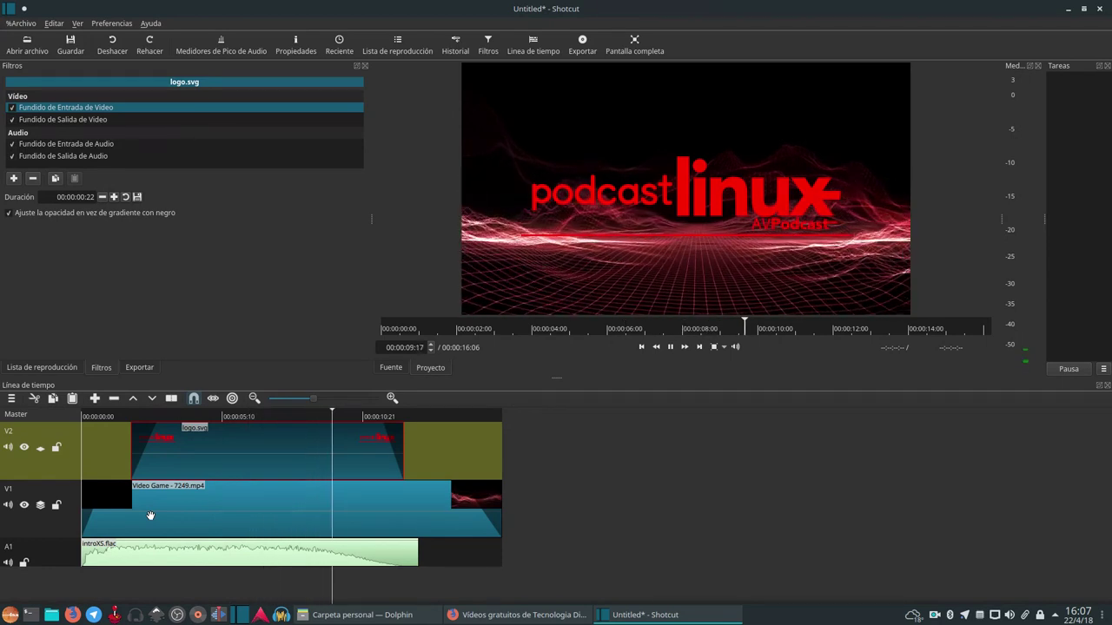
key(space)
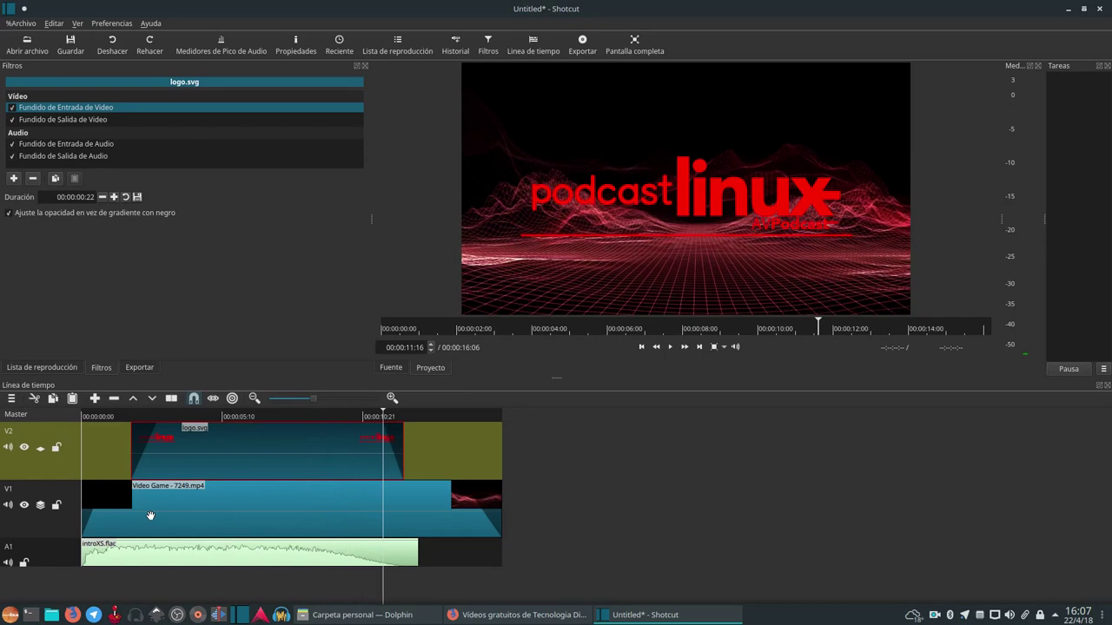
key(Right)
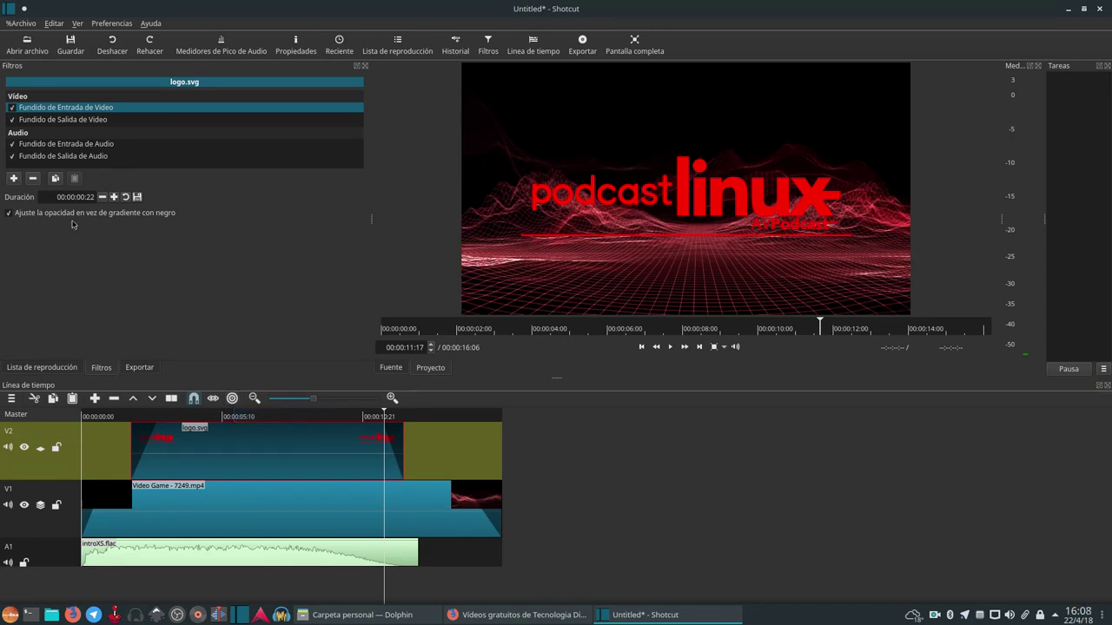
Add the Rotar video filter to the logo clip and set Desplazamiento Y to 280.
click(14, 178)
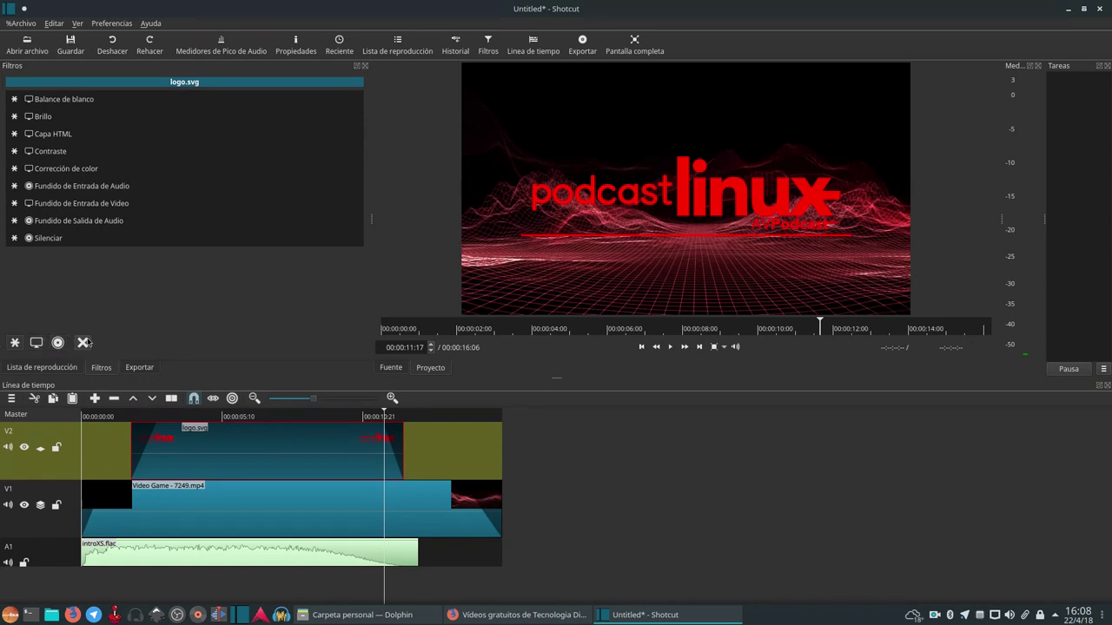
click(36, 344)
scroll(97, 235, down, 5)
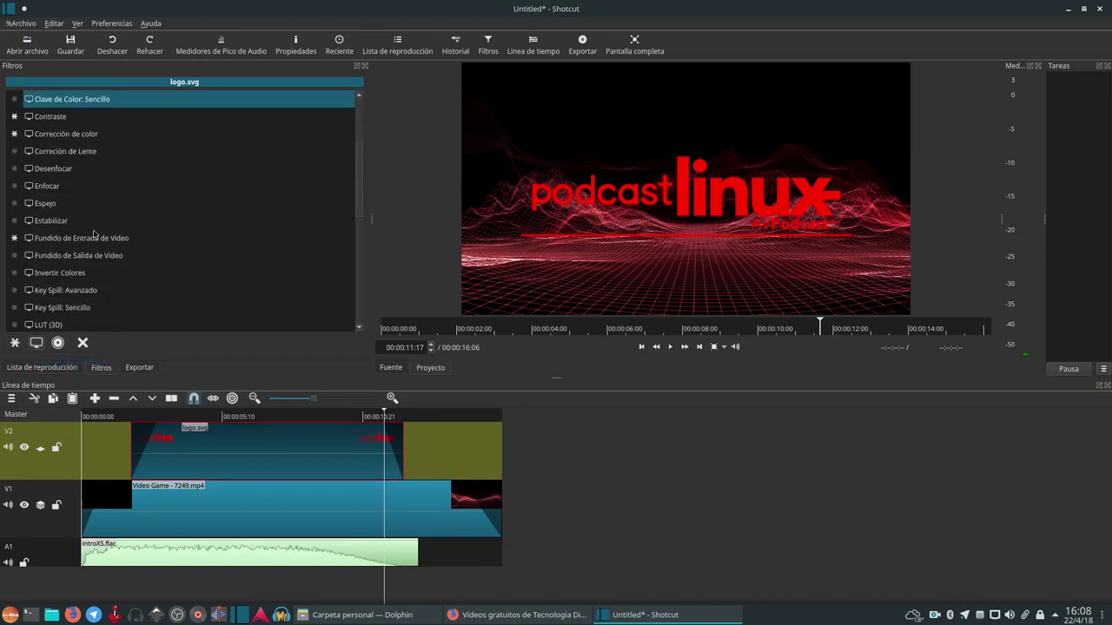
scroll(97, 235, down, 4)
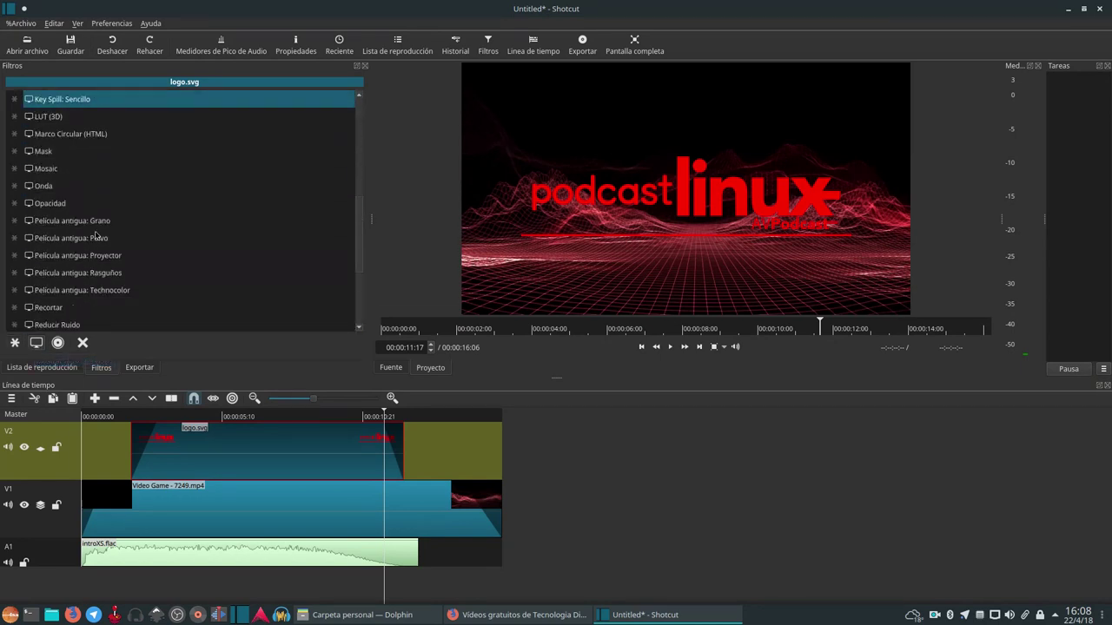
scroll(96, 236, down, 1)
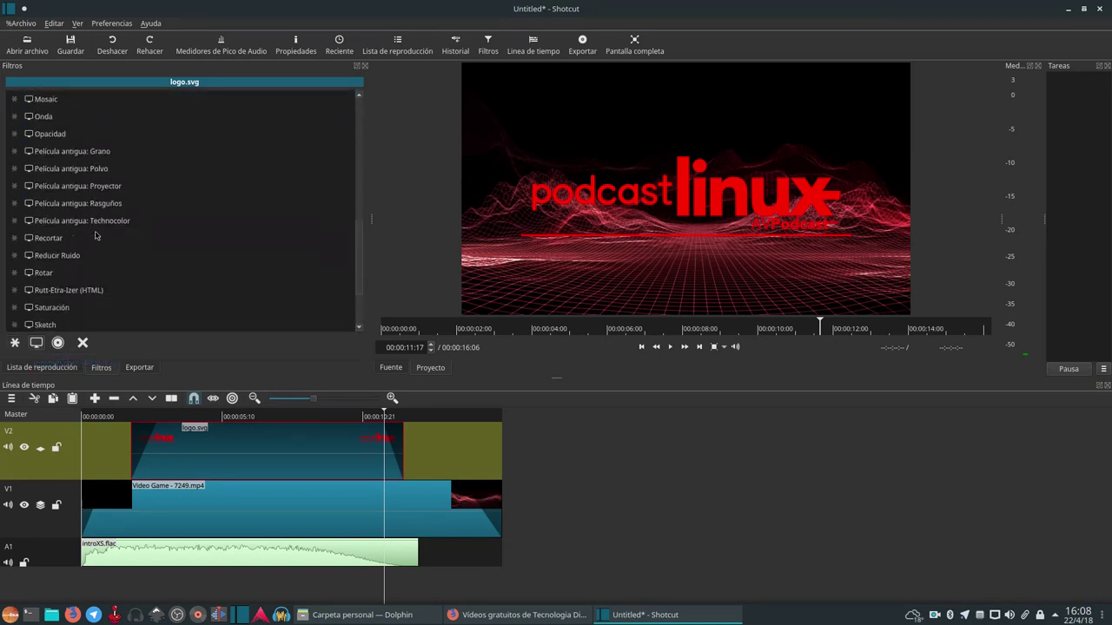
click(44, 273)
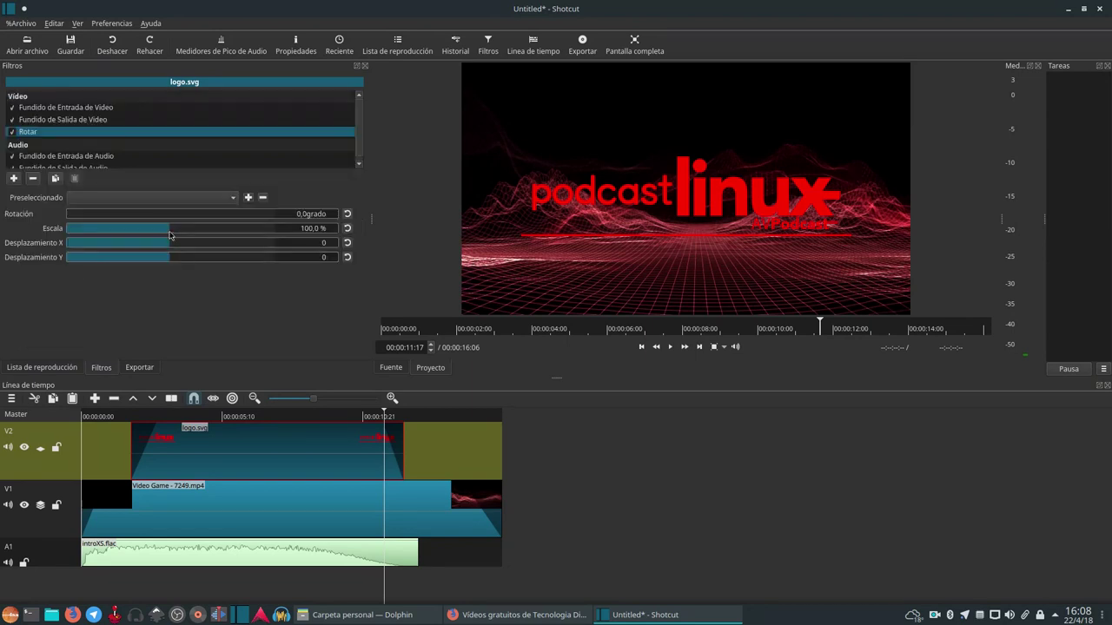
drag(168, 258, 200, 271)
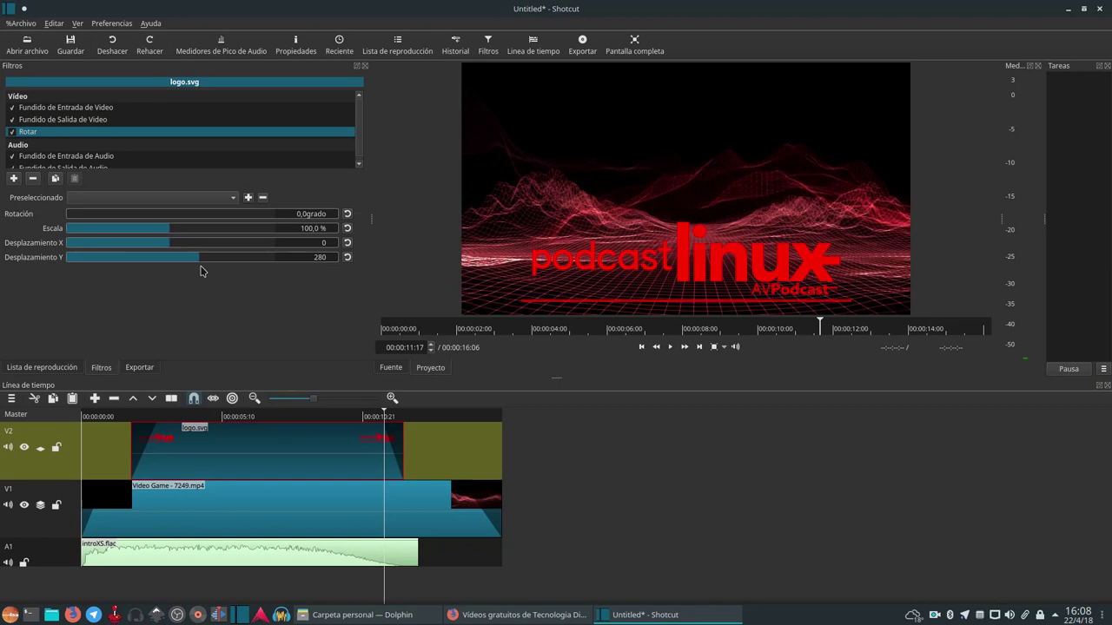
Play the composition with the lowered logo through to the end, then move the playhead to about 8 seconds.
click(118, 418)
key(space)
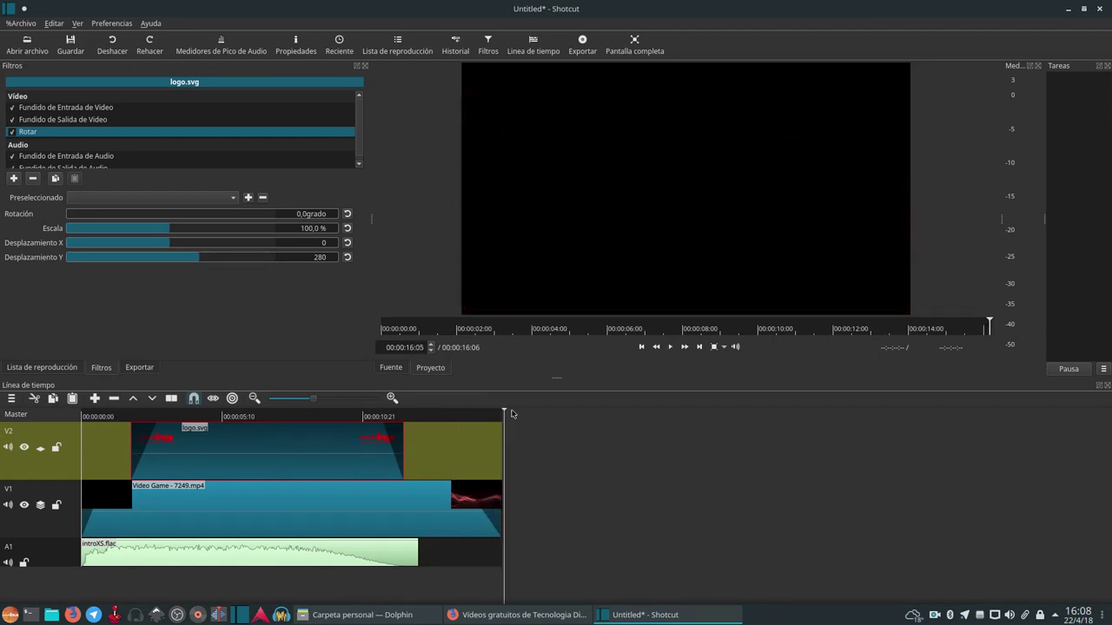
click(297, 417)
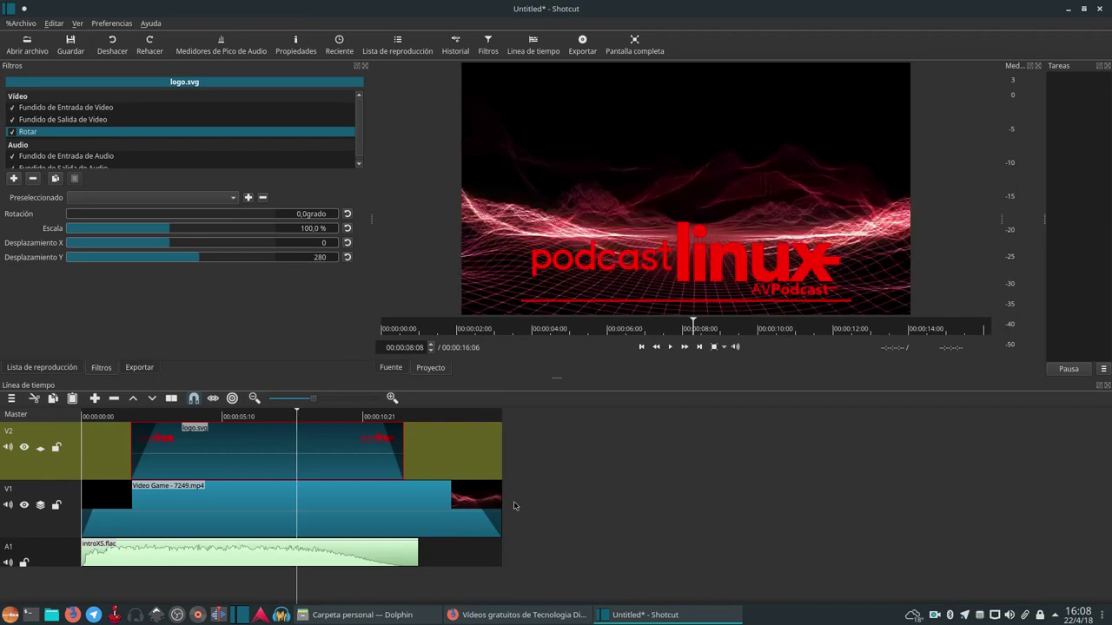
Trim the background clip to the music's end, lengthen its fade-out to about 3 seconds and play it.
drag(497, 507, 341, 518)
click(248, 418)
key(space)
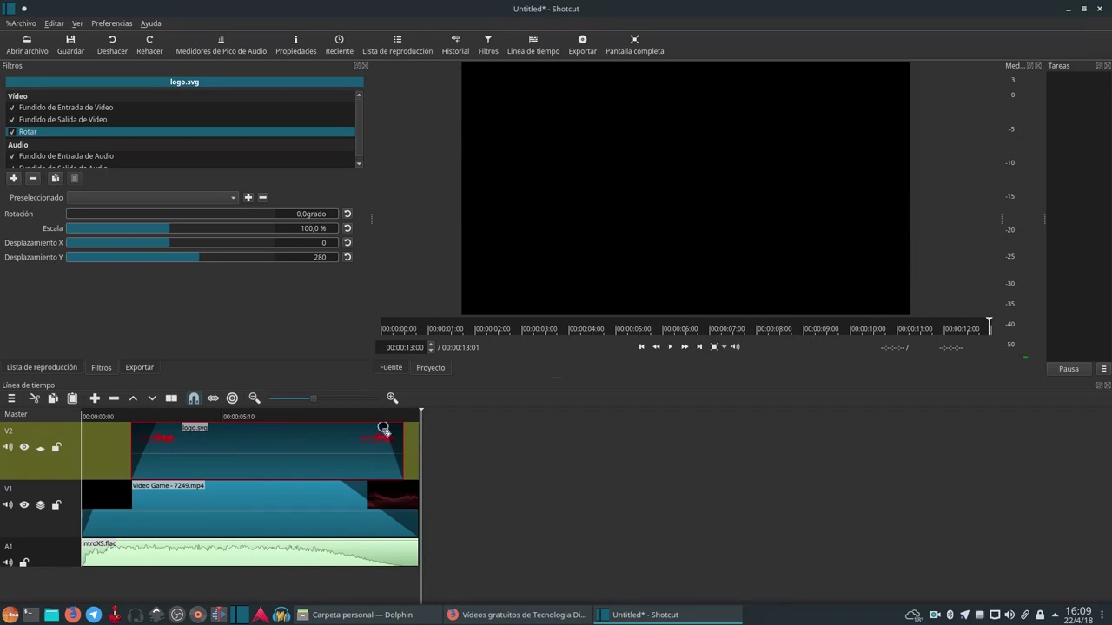
Lengthen the logo's fade-out to 00:00:02:20, trim the clip's end to about 10.9 seconds and play the result.
drag(383, 429, 322, 478)
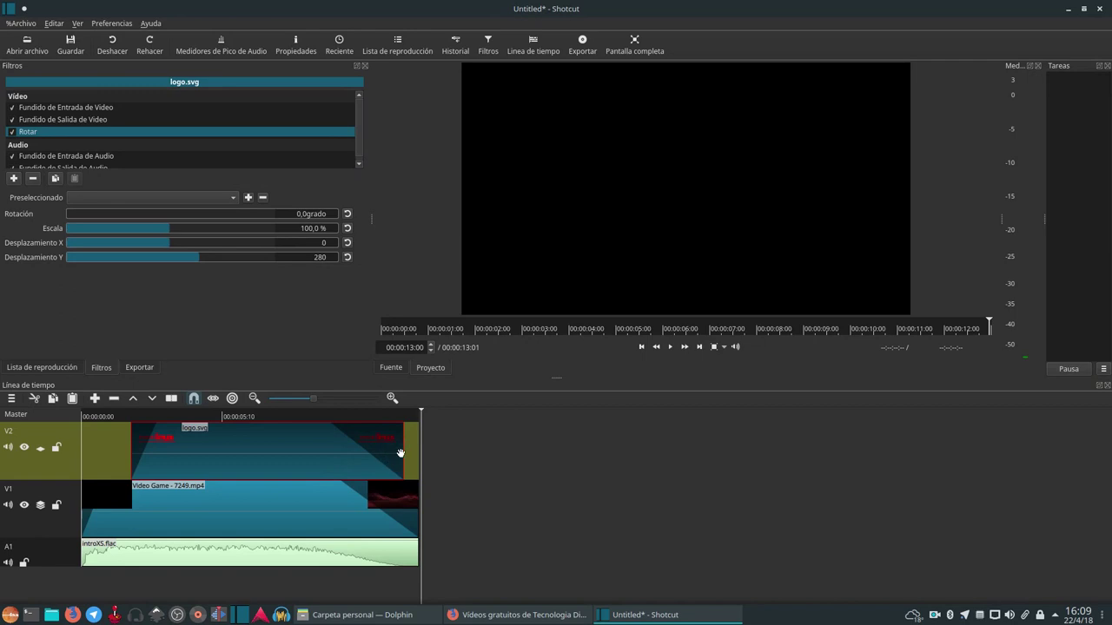
drag(403, 452, 359, 465)
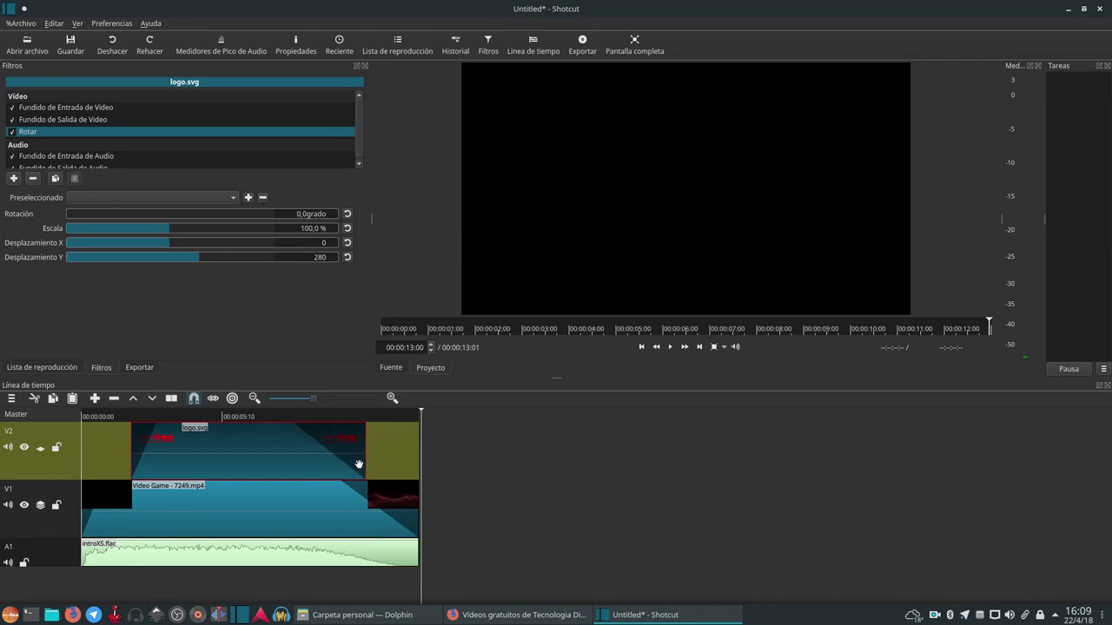
click(240, 423)
key(space)
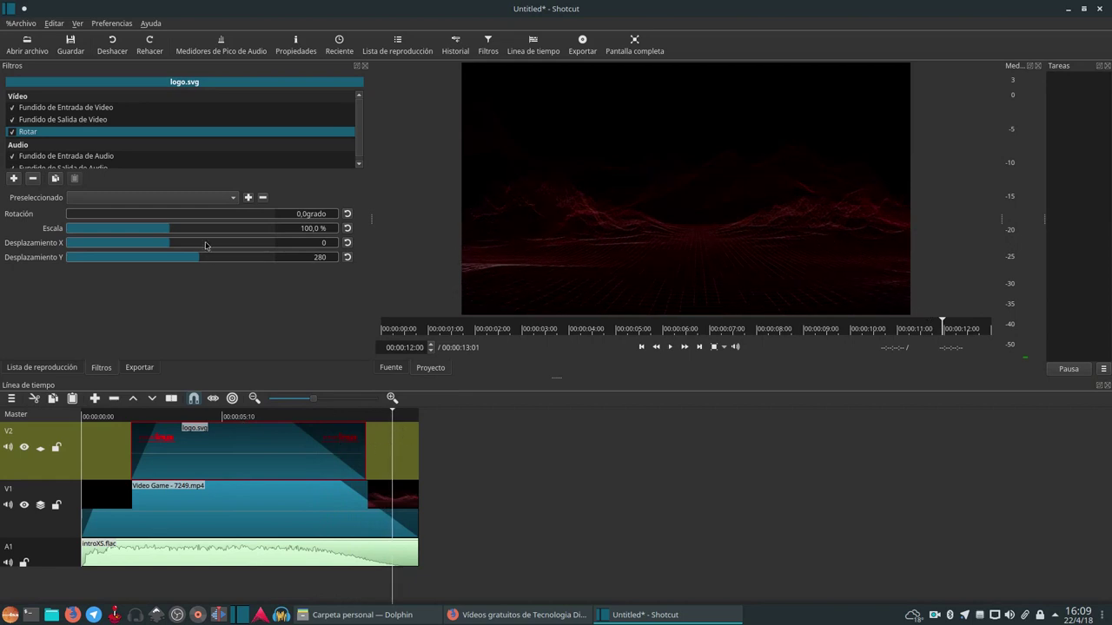
Make the logo's video fade-out adjust opacity instead of fading with black, and replay from about 6 seconds.
click(57, 121)
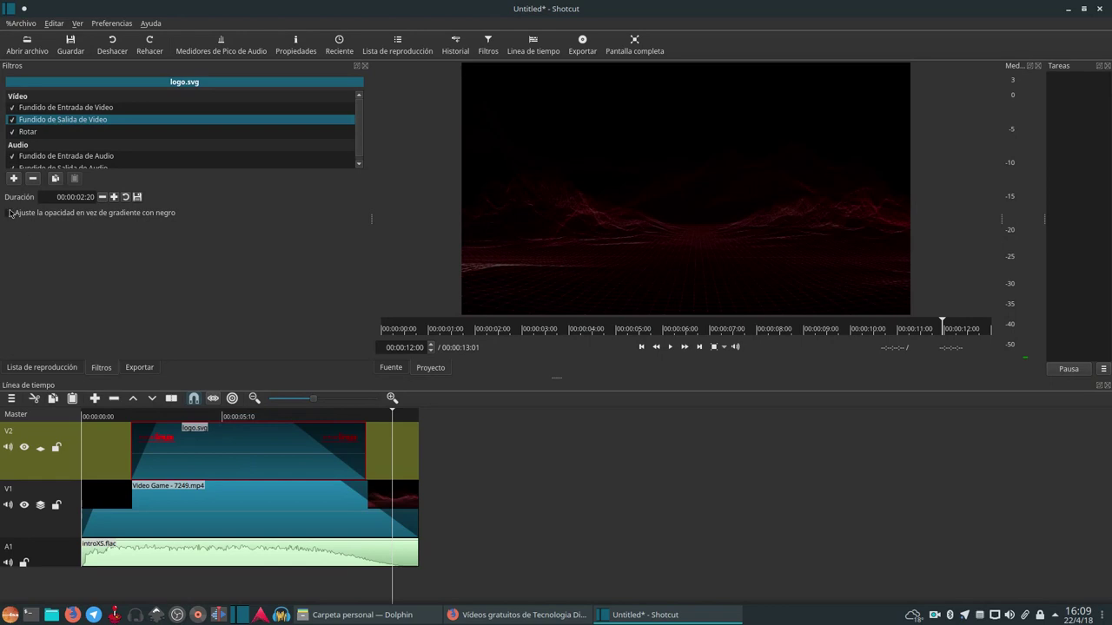
click(234, 418)
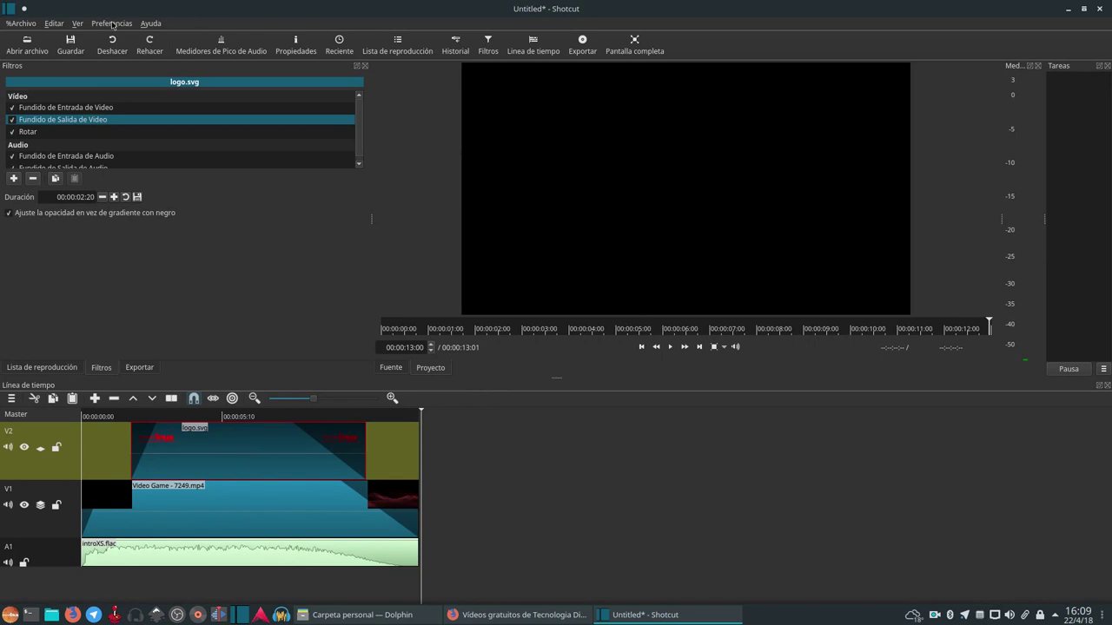
Open the export settings and review the presets and the video, codec, audio and other options for the mp4 format.
click(582, 44)
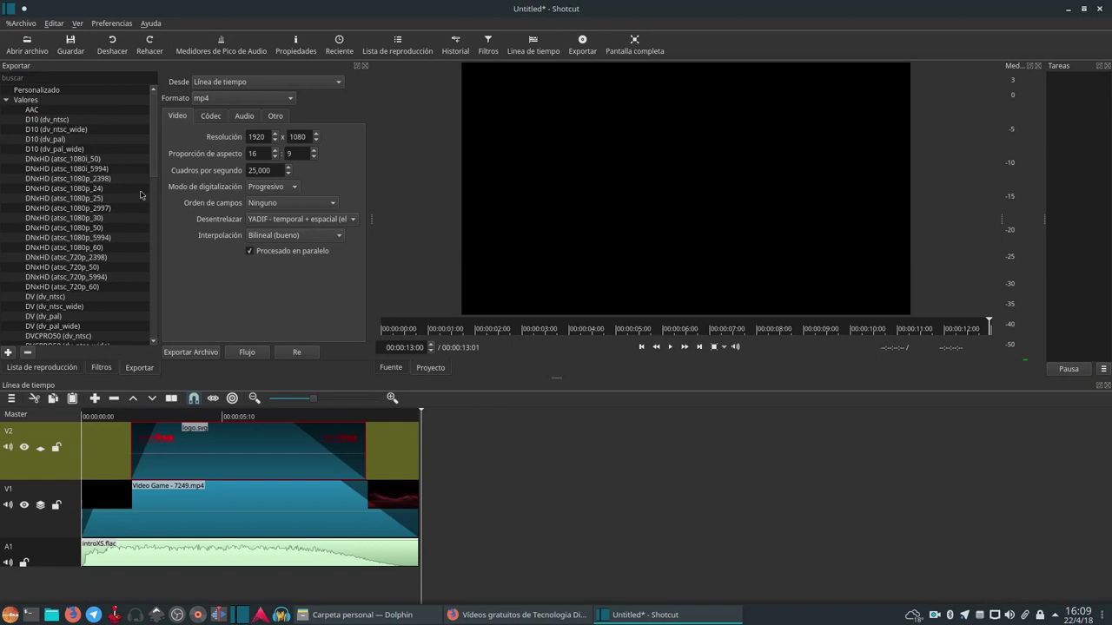
drag(152, 149, 151, 105)
click(217, 116)
click(244, 115)
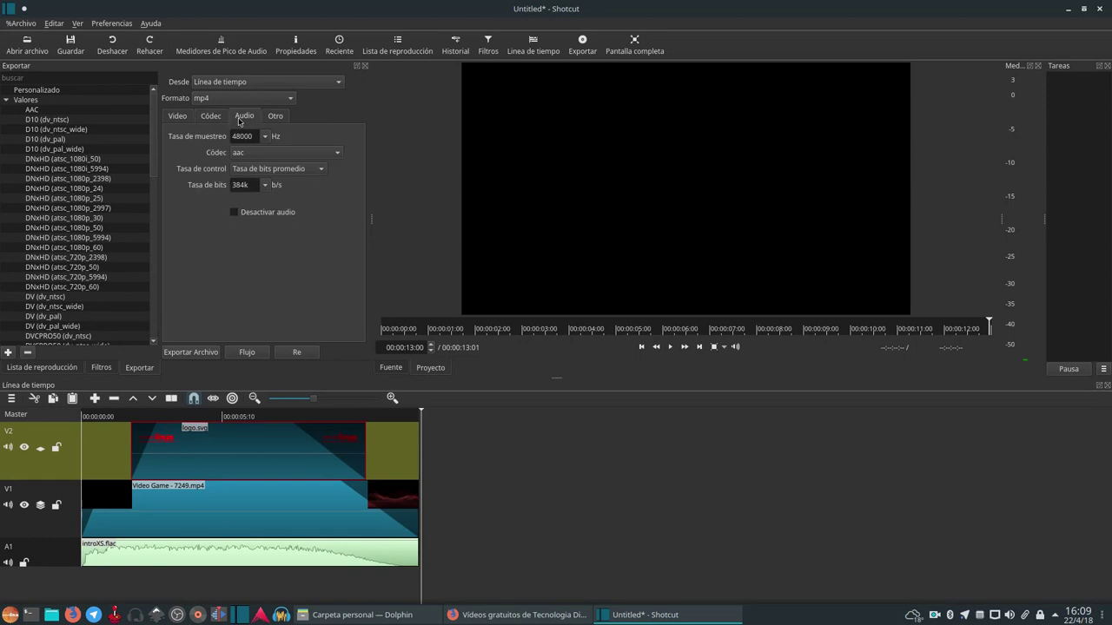
click(273, 115)
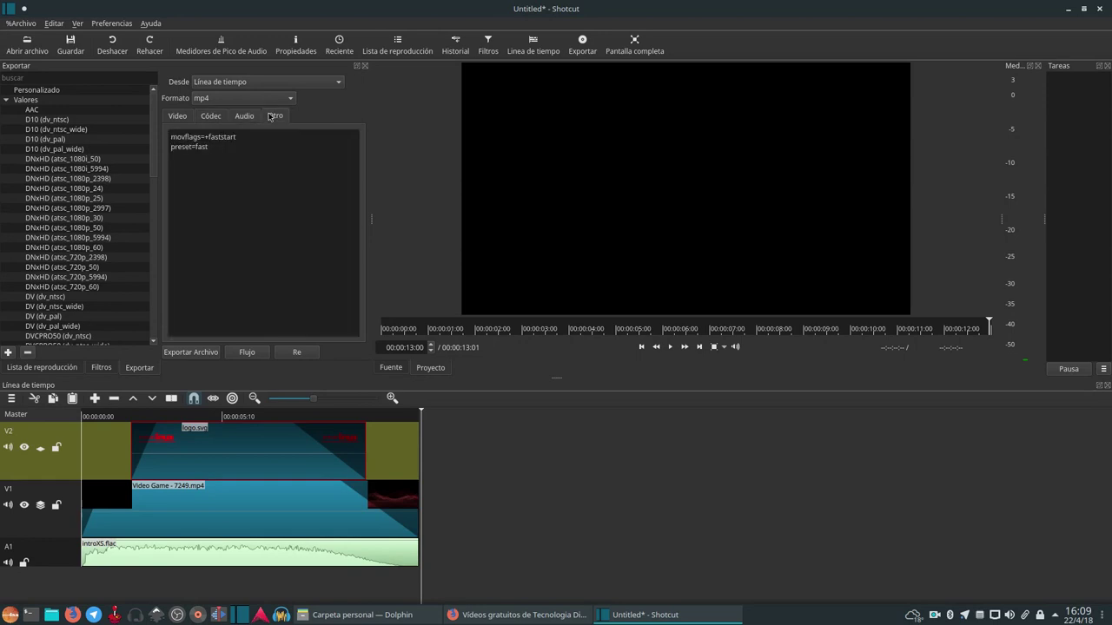
click(181, 120)
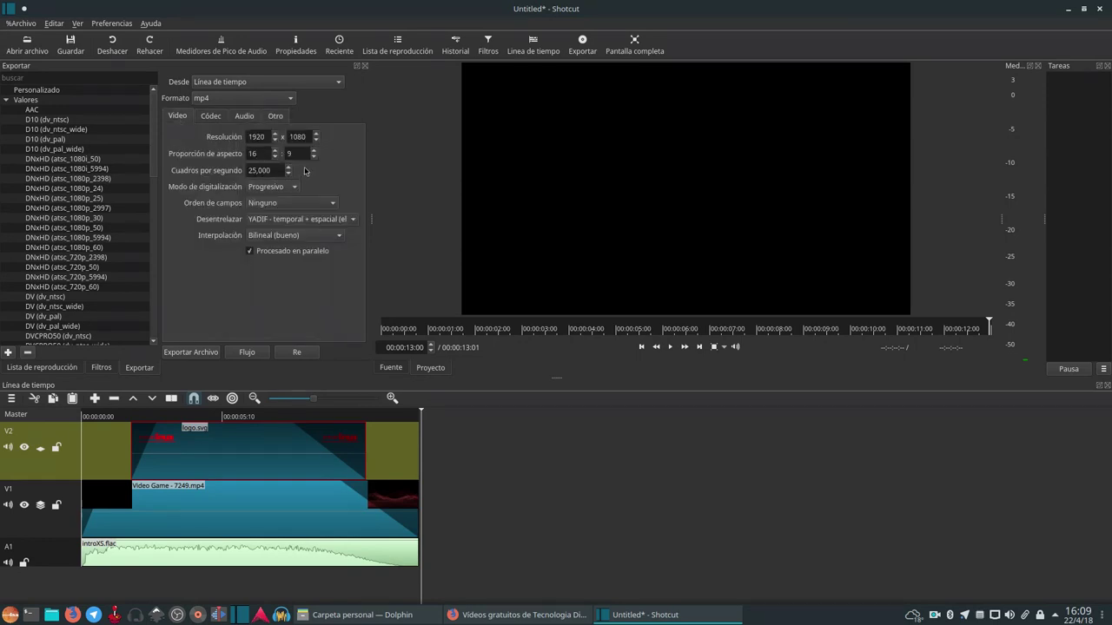
Export the timeline to the home folder as intro3.mp4.
click(209, 352)
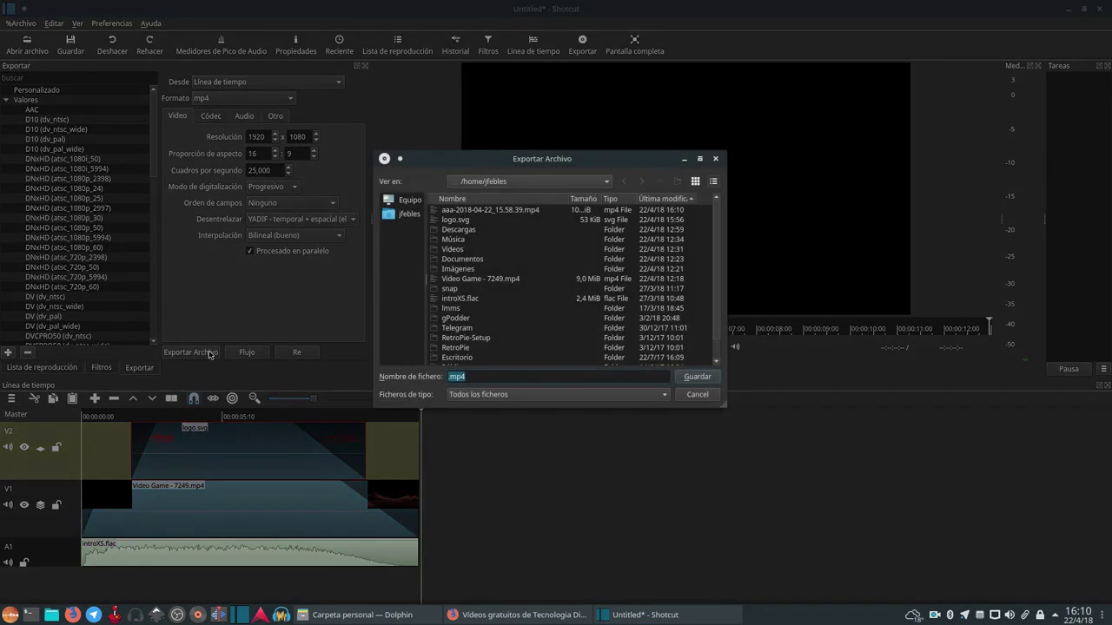
click(408, 214)
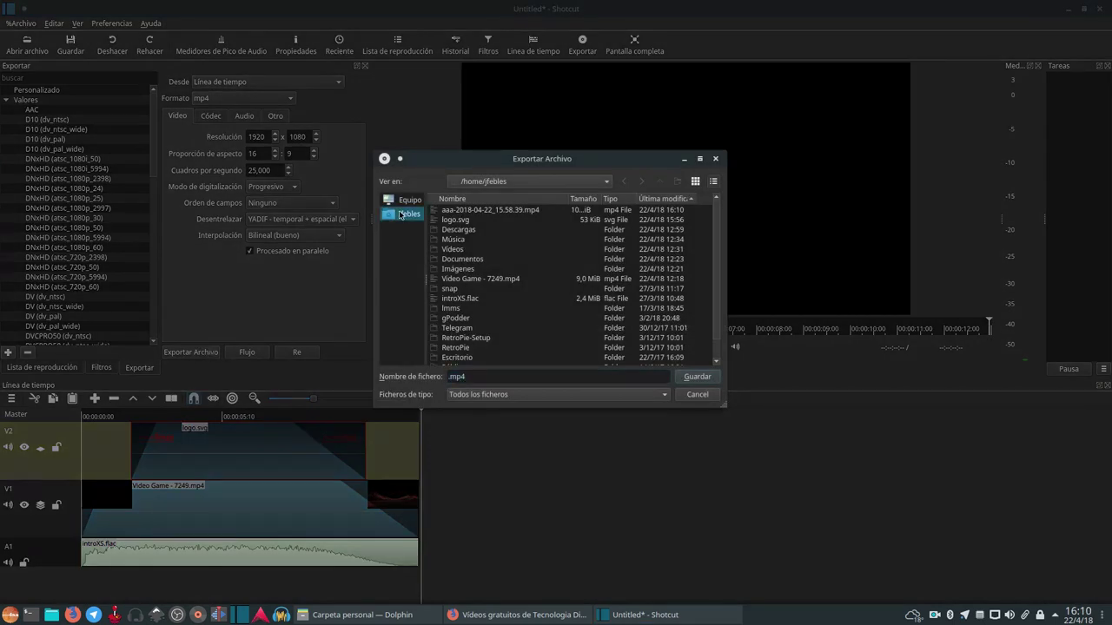
click(446, 377)
text(intro3)
key(Return)
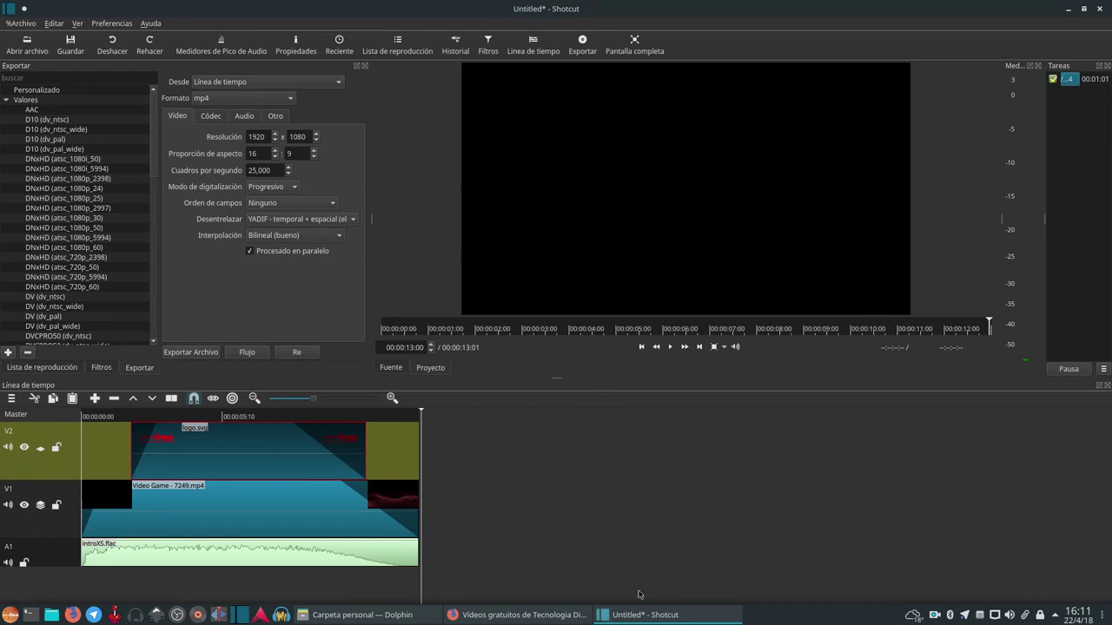
Switch to Dolphin, play the exported intro3.mp4 in VLC, close the player and return to Shotcut.
click(395, 615)
click(405, 283)
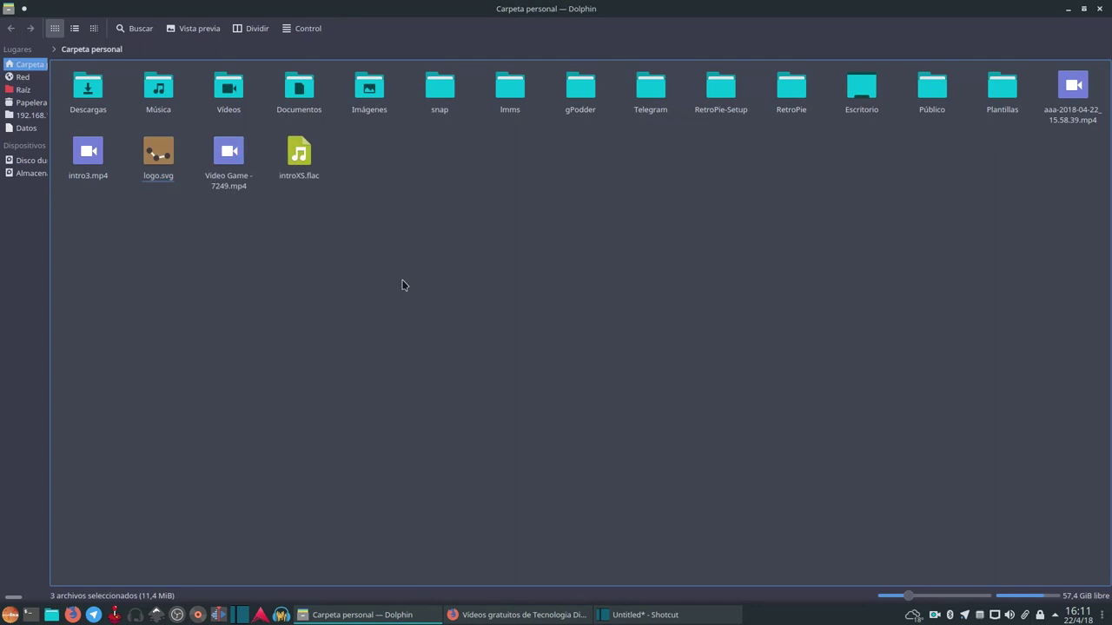
double_click(97, 165)
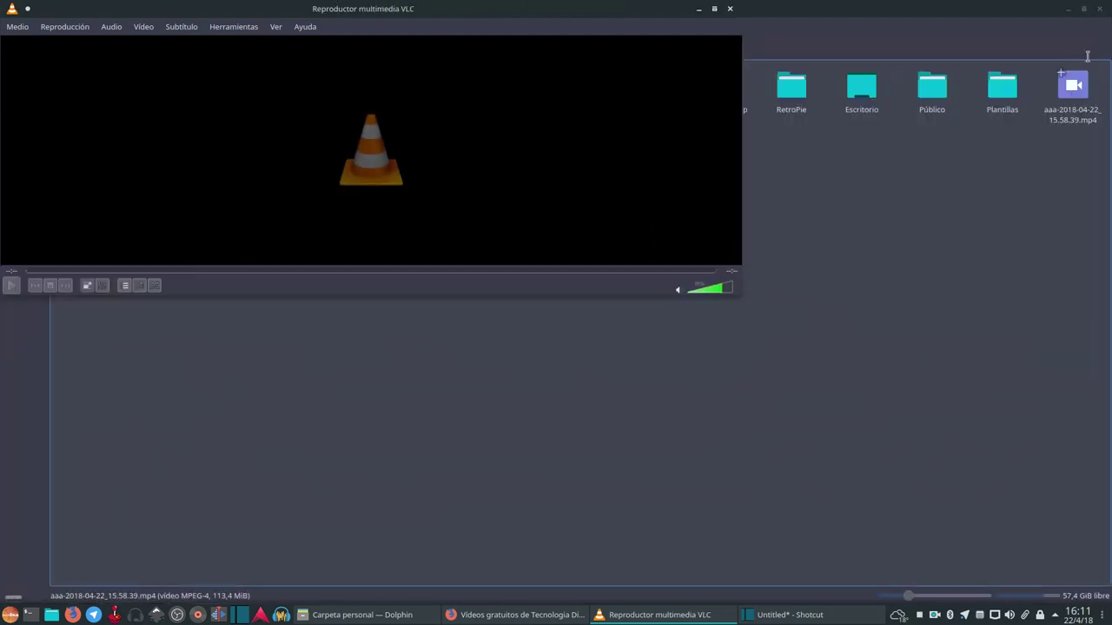
click(729, 8)
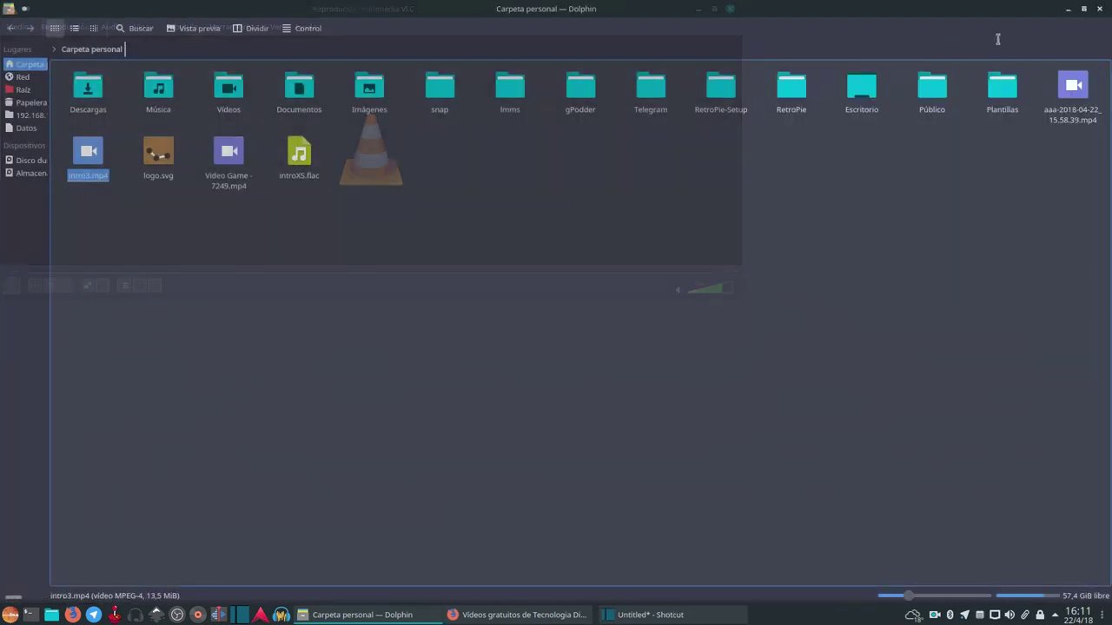
click(1067, 8)
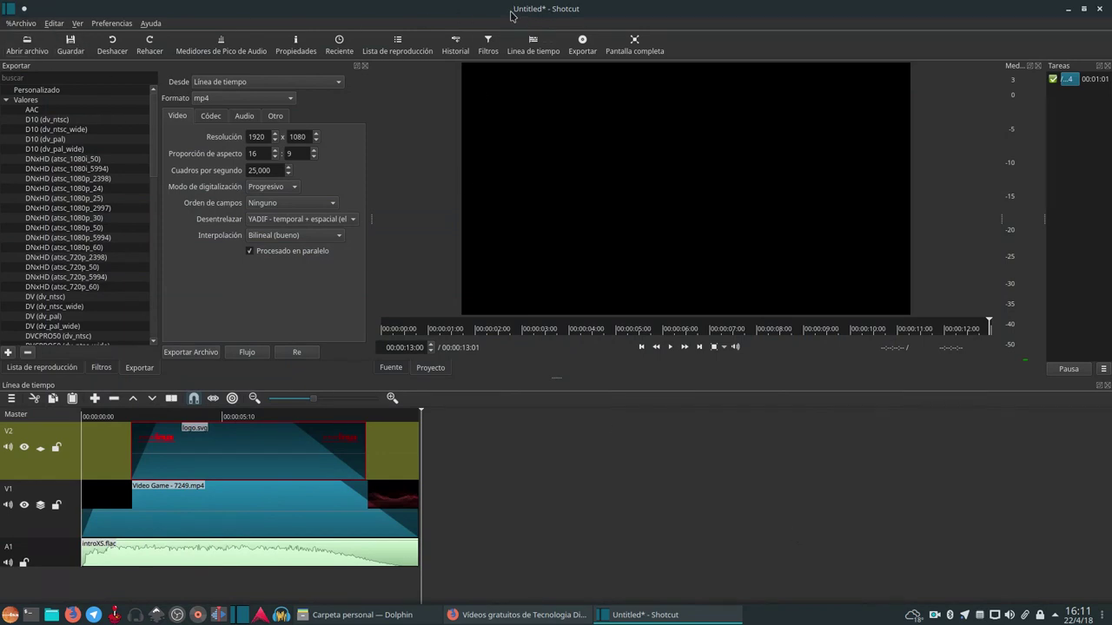
Save the project in the Vídeos folder as intro4.mlt, without replacing the existing intro3.mlt.
click(78, 43)
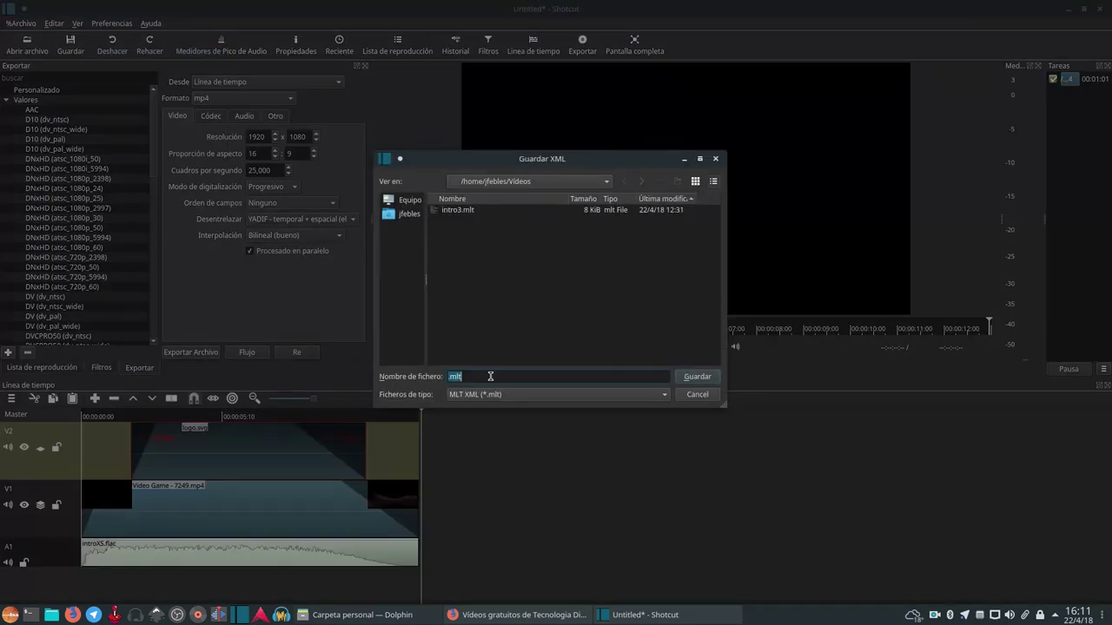
double_click(453, 210)
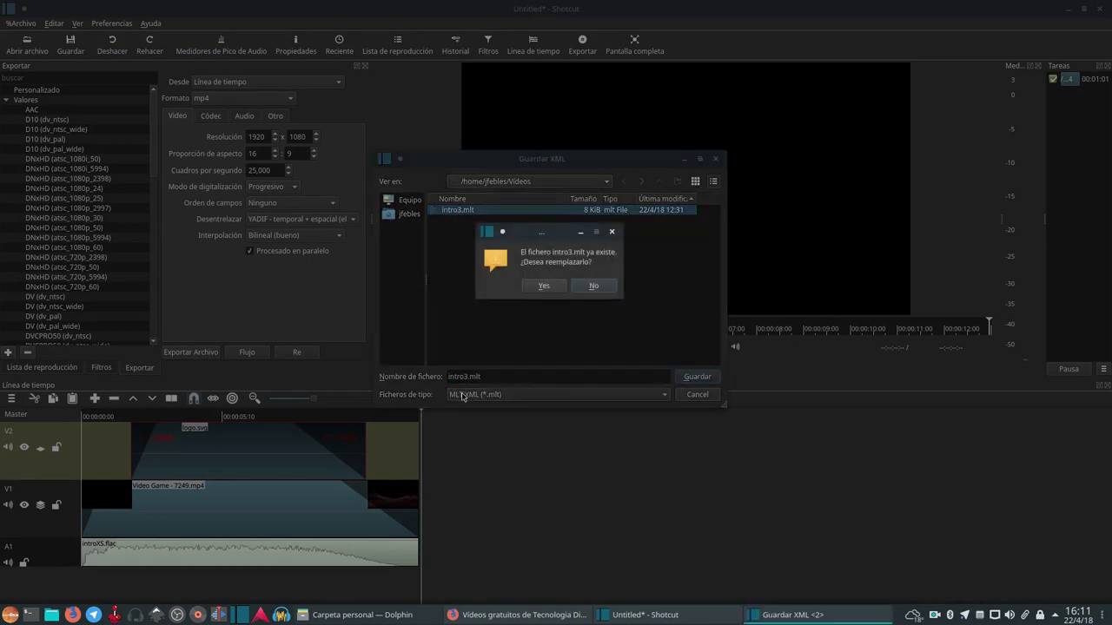
click(591, 286)
key(BackSpace)
text(4)
key(Return)
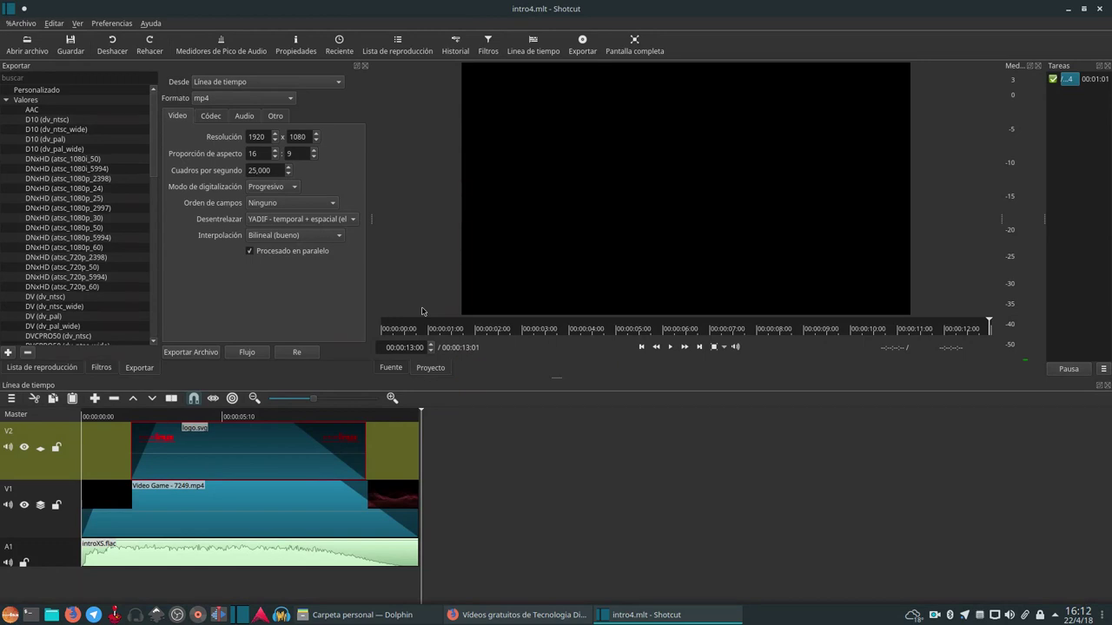
Look over the logo's filters and the playlist, and minimize the Shotcut and browser windows to reach the desktop.
click(102, 368)
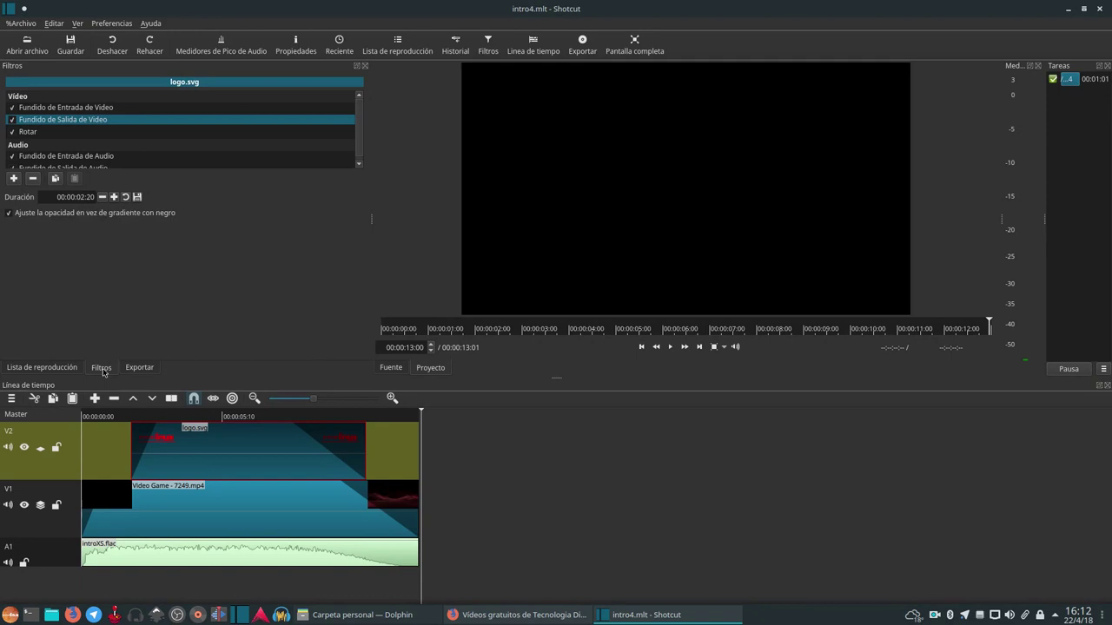
click(67, 376)
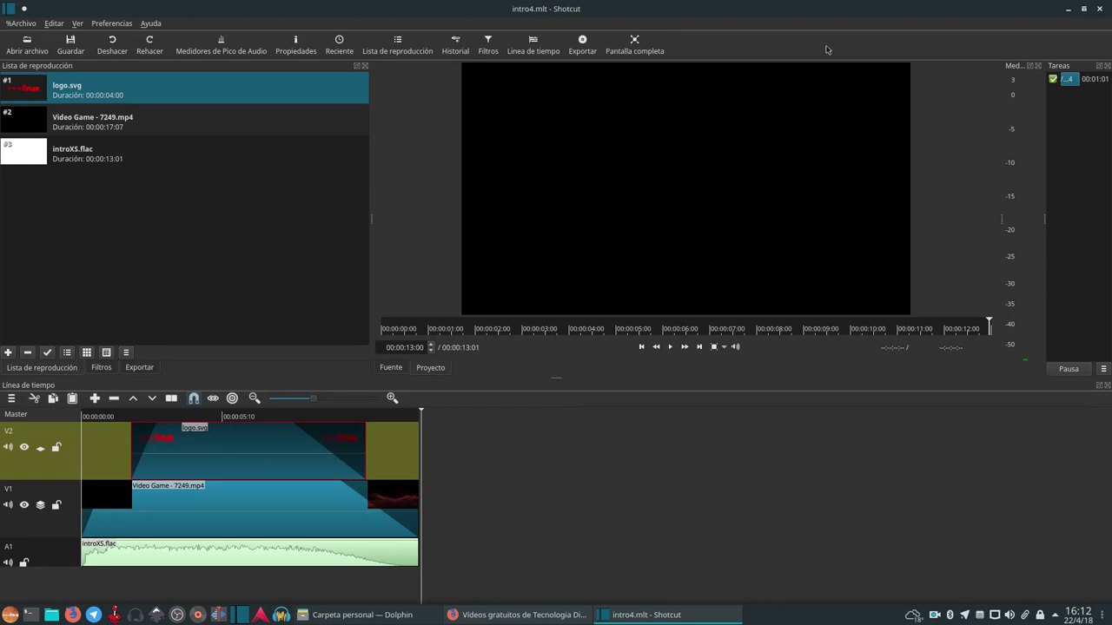
click(1067, 9)
click(1068, 10)
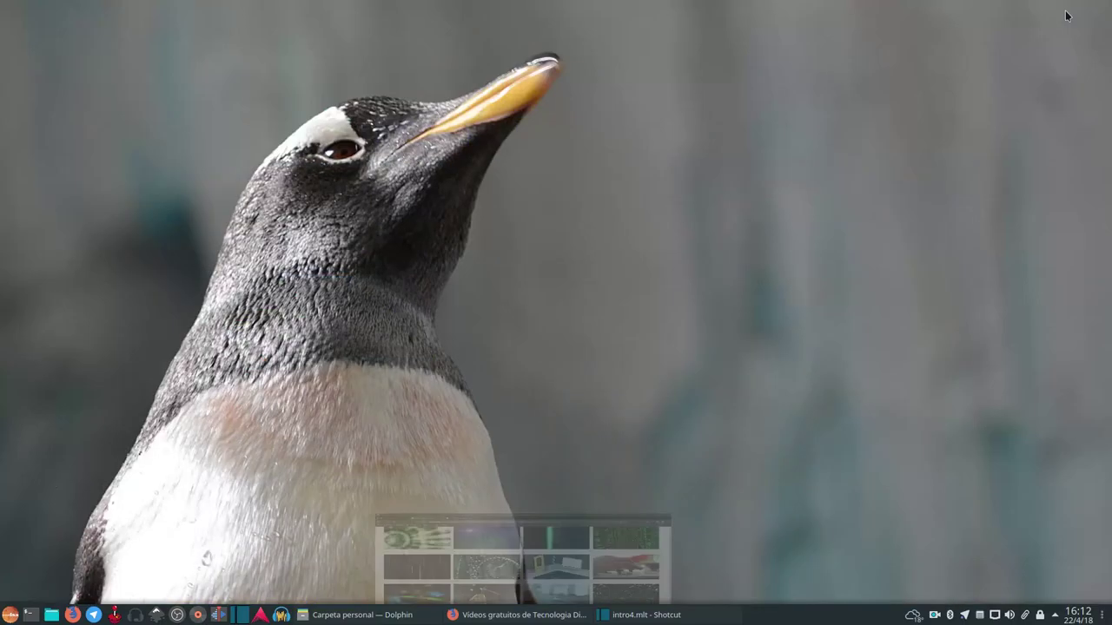